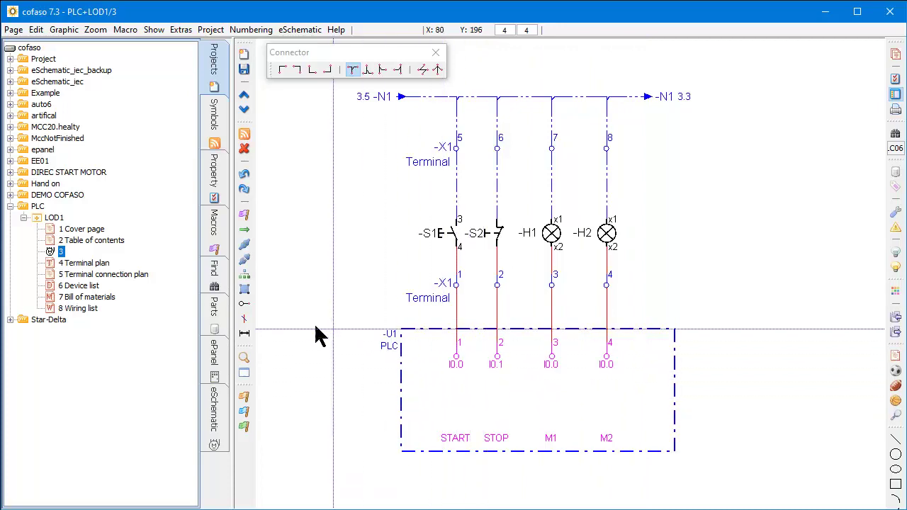
Review the PLC project's terminal plan, terminal connection plan, device list, bill of materials and wiring list, returning to schematic page 3.
left_click(89, 265)
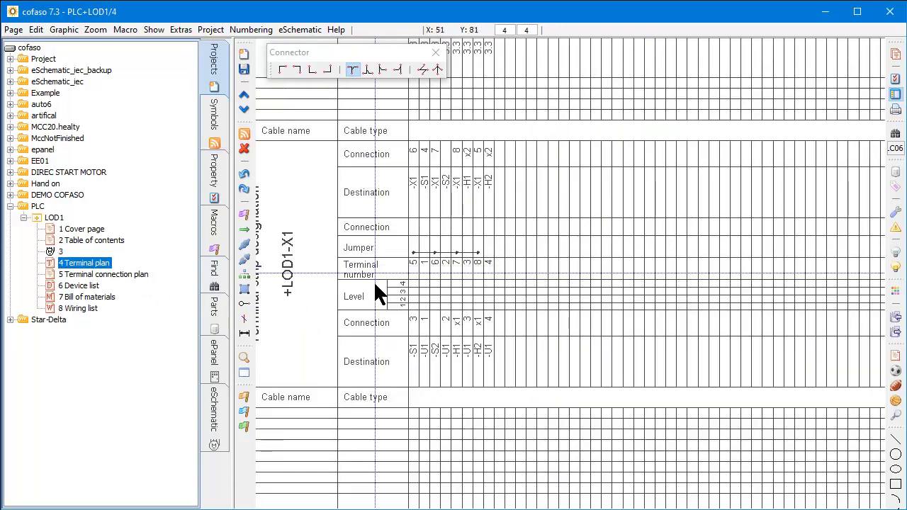
scroll(549, 314, "down", 2)
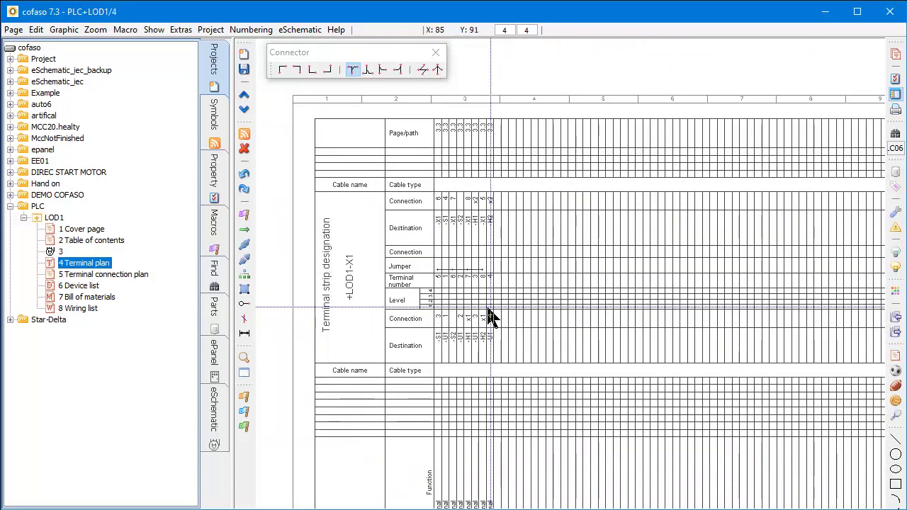
left_click(84, 277)
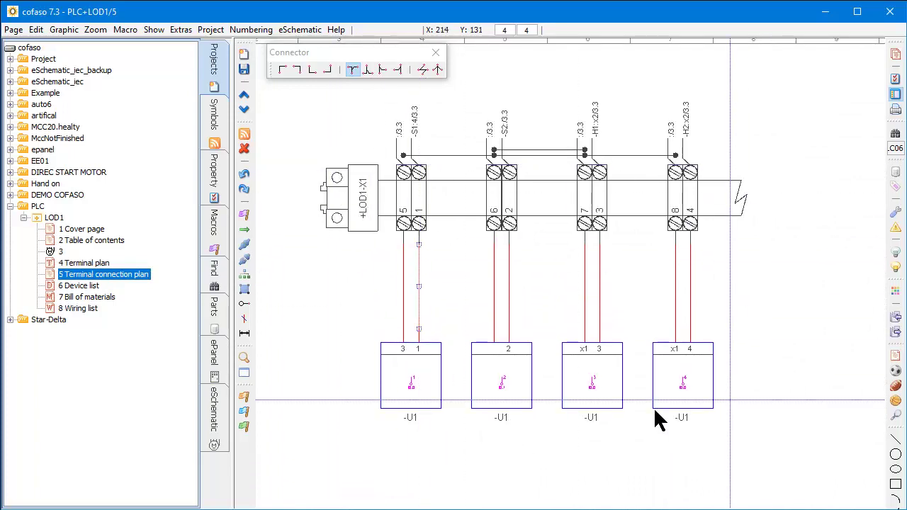
left_click(93, 285)
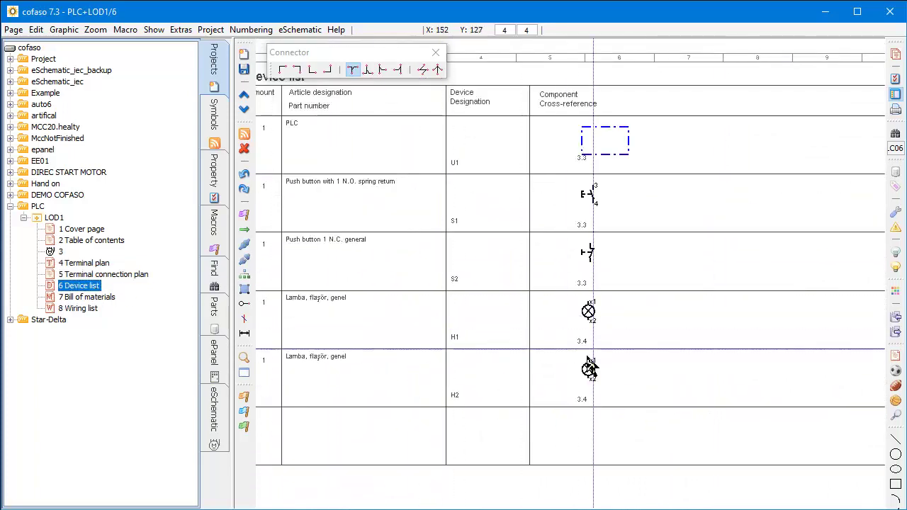
left_click(97, 299)
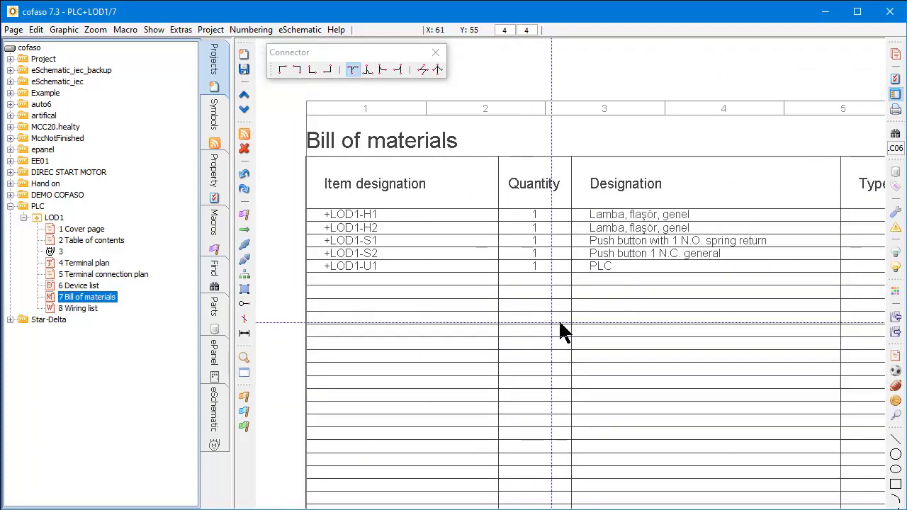
scroll(567, 337, "down", 4)
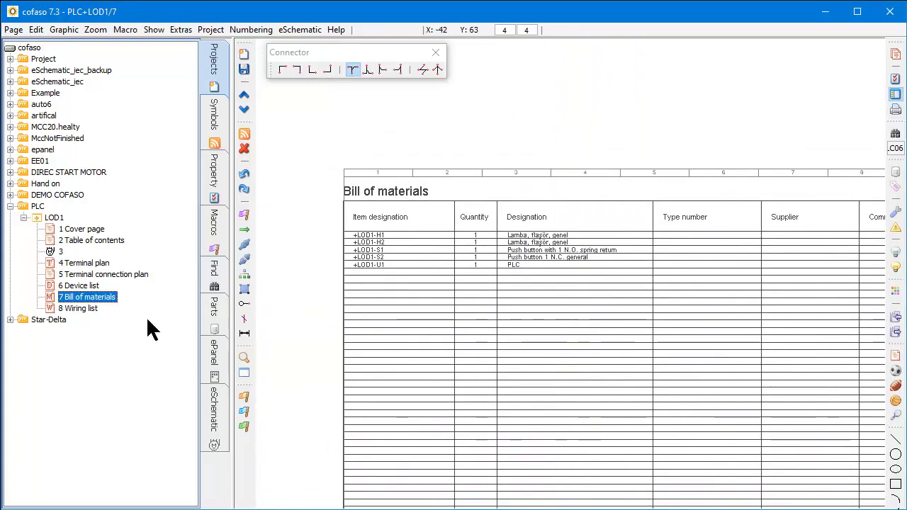
left_click(78, 308)
scroll(397, 272, "up", 2)
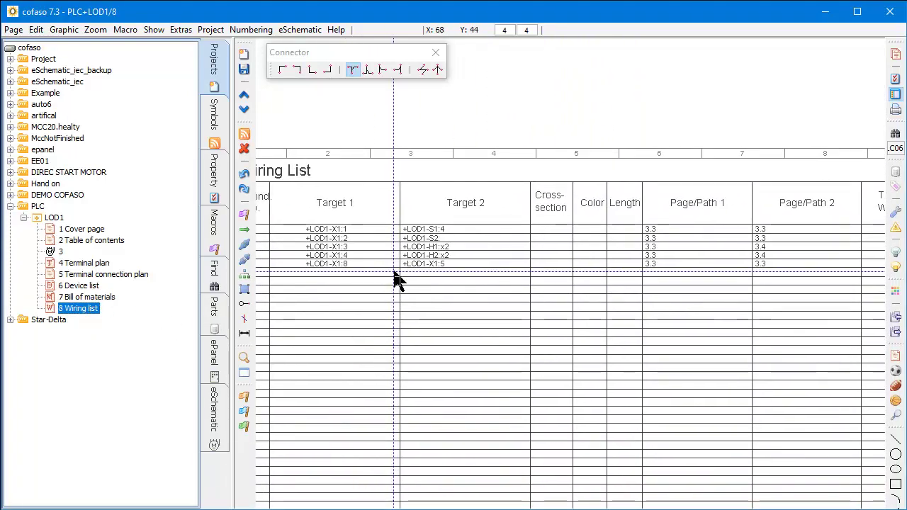
scroll(397, 279, "down", 2)
left_click(62, 253)
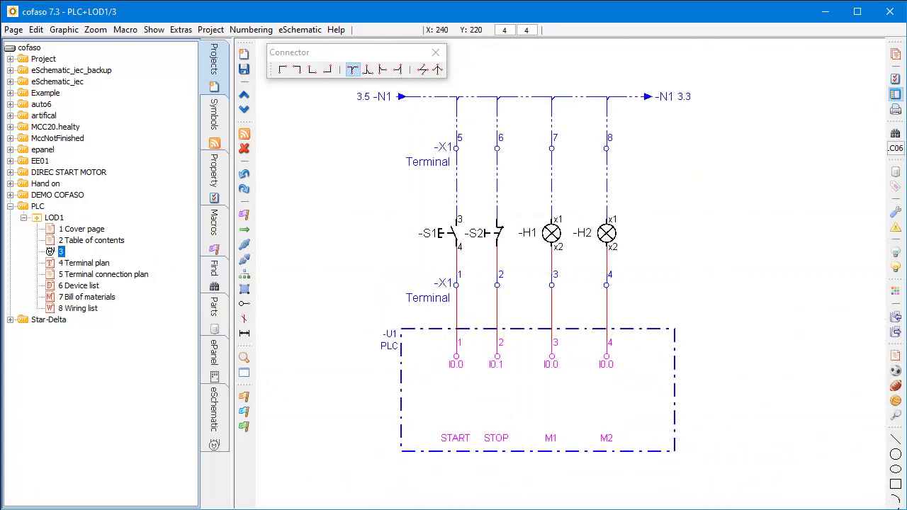
left_click_drag(49, 252, 329, 170)
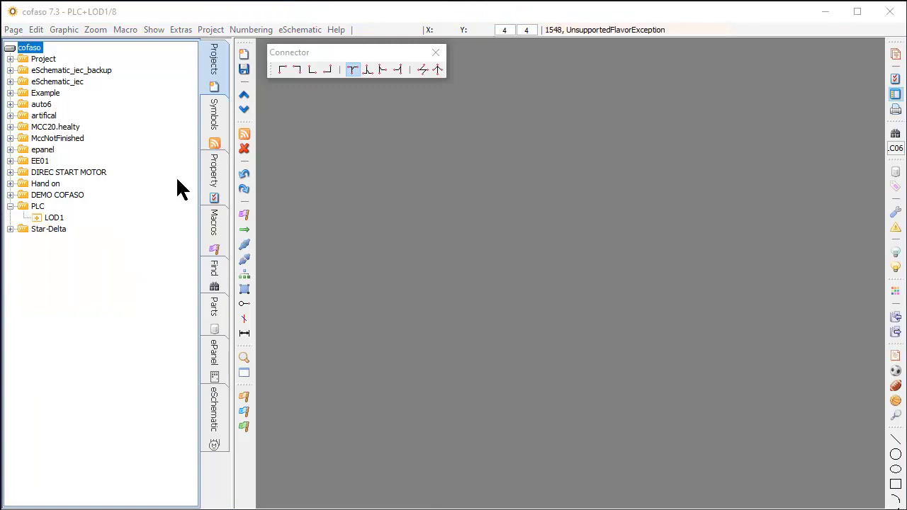
left_click(36, 50)
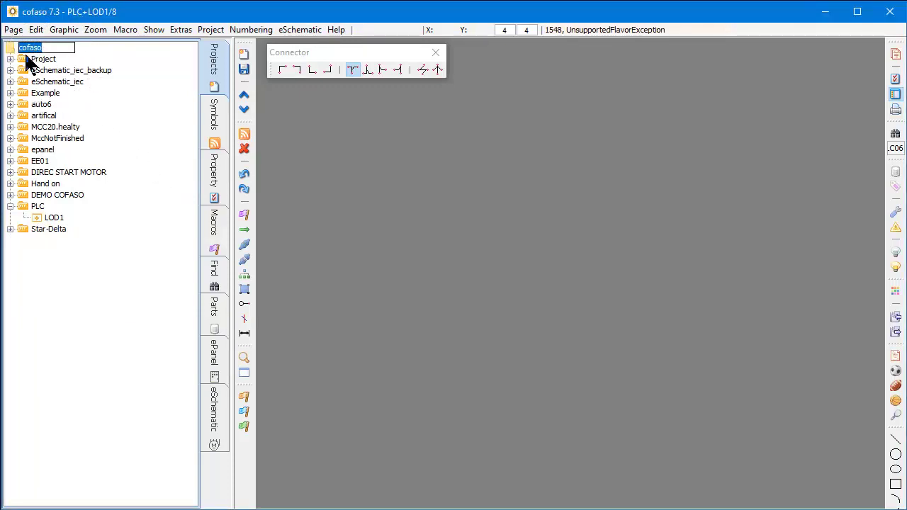
right_click(16, 51)
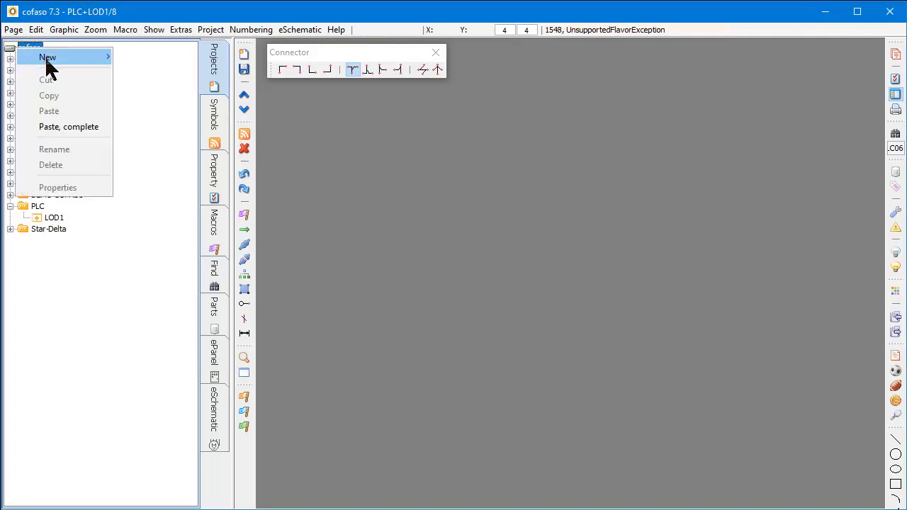
mouse_move(48, 56)
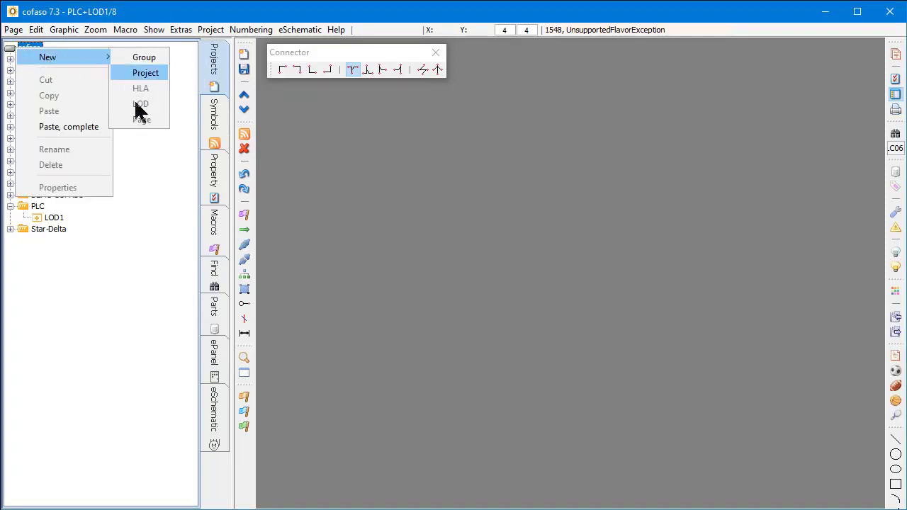
Create a new page under LOD1 in the PLC project.
left_click(39, 216)
left_click(41, 219)
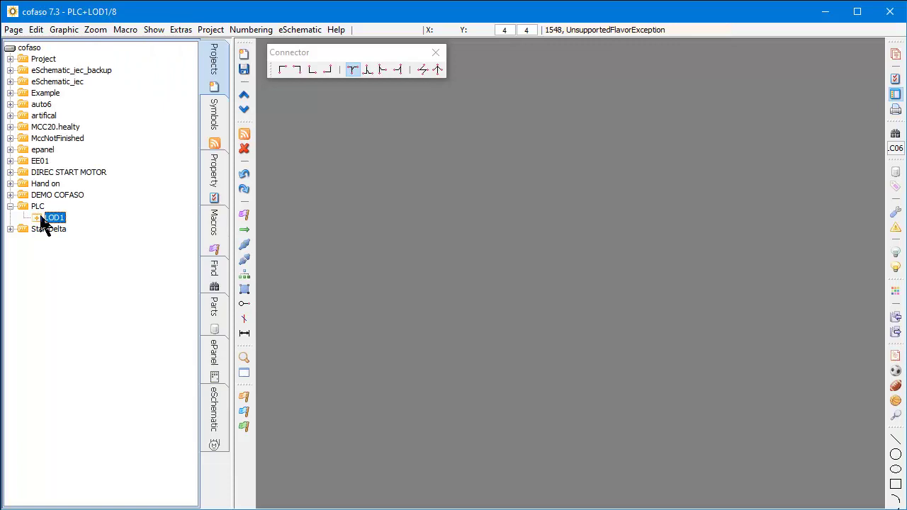
right_click(49, 219)
mouse_move(54, 227)
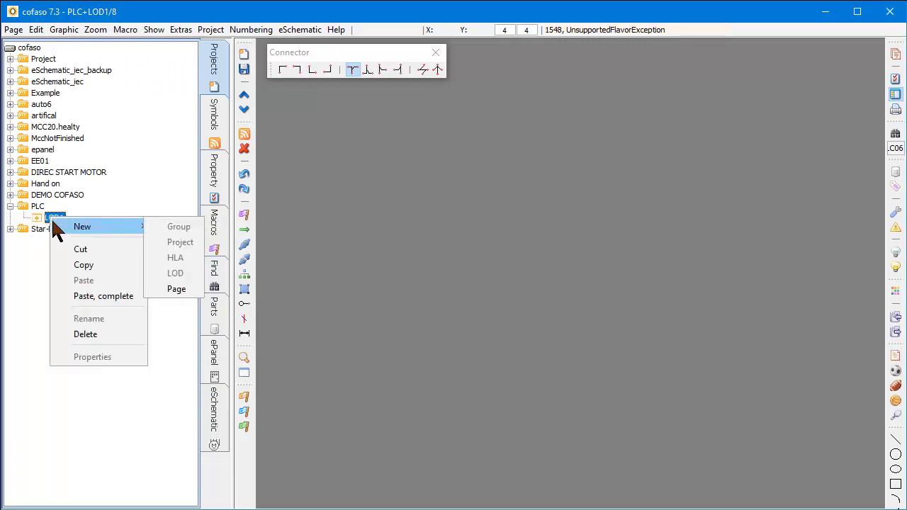
left_click(176, 288)
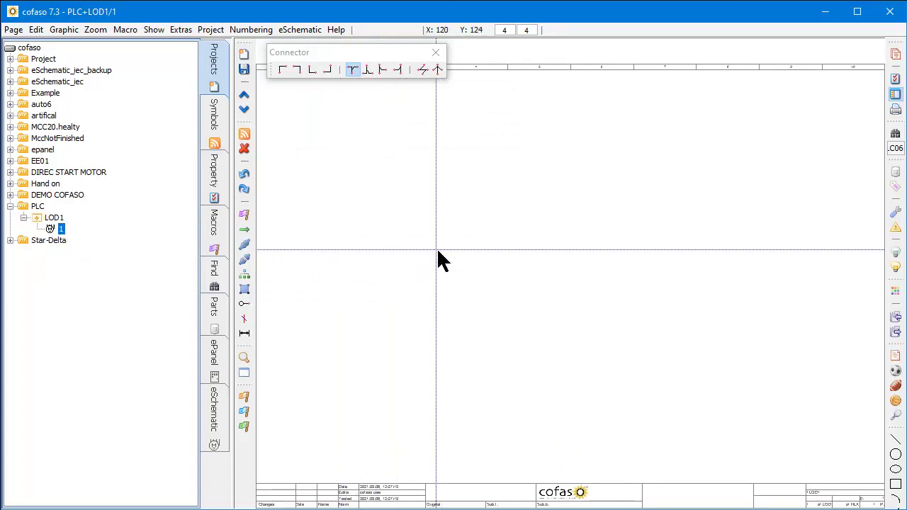
Draw a black box on the new page from about X 60, Y 144 to X 284, Y 188.
left_click(245, 289)
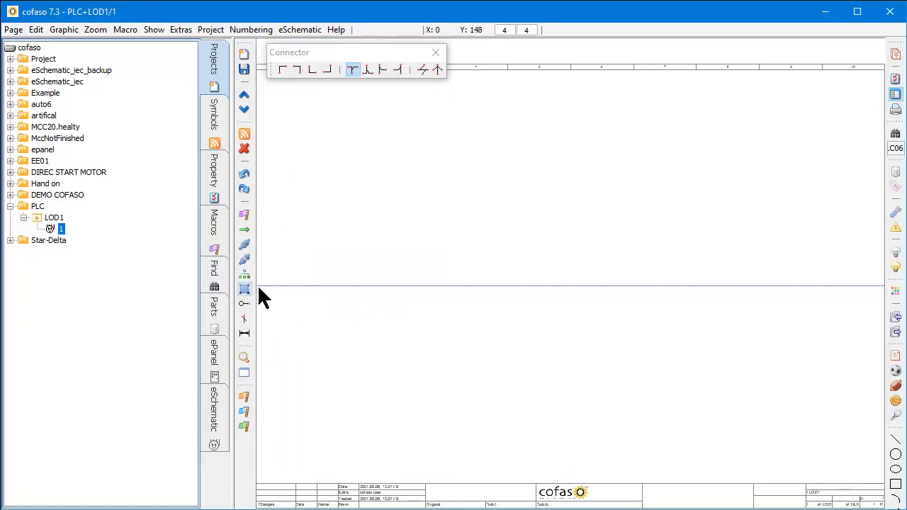
left_click(346, 280)
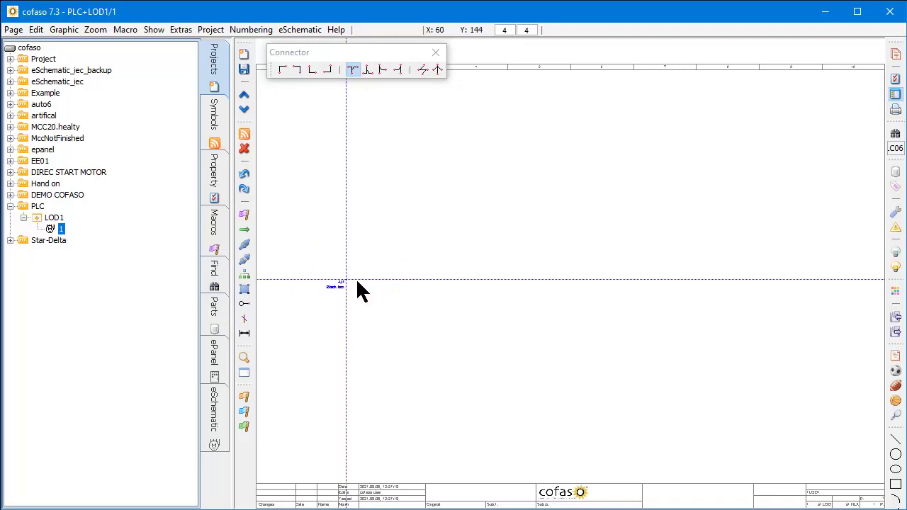
left_click(680, 348)
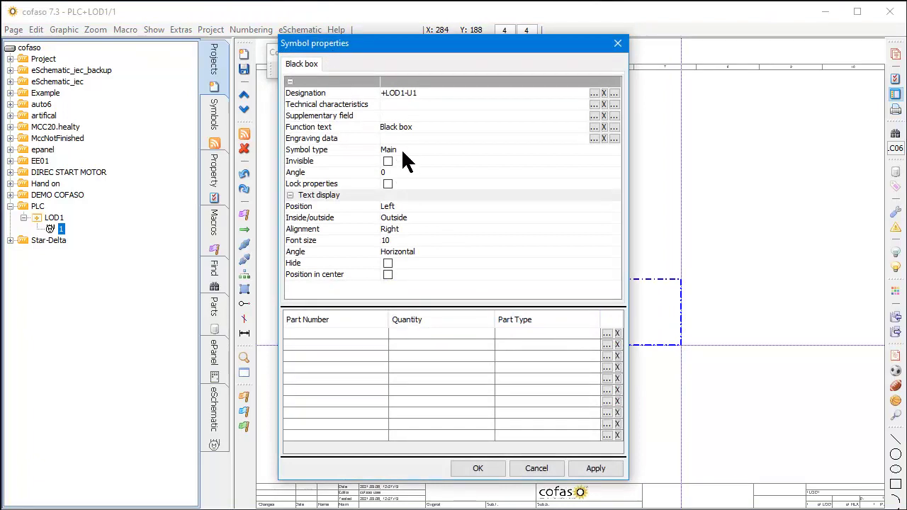
Set the black box's function text to PLC and finish without placing a second box.
left_click(430, 126)
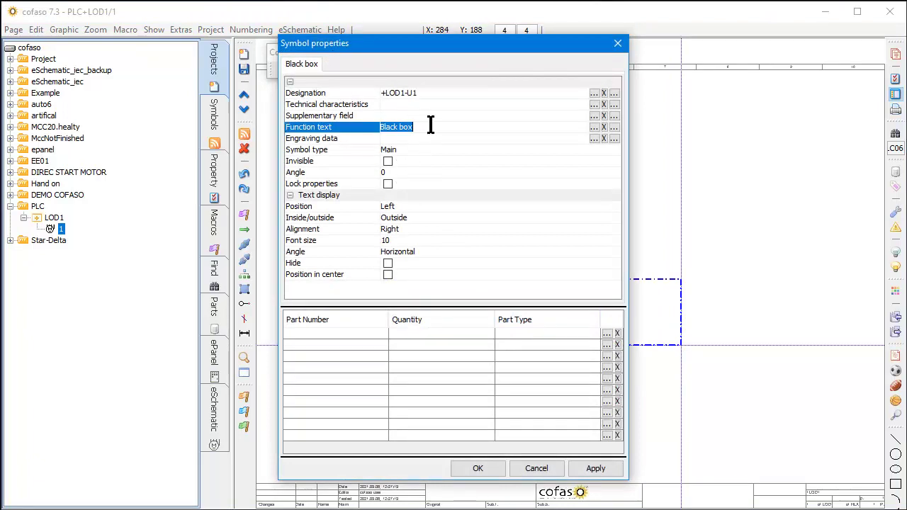
key("BackSpace")
type("bms")
key("BackSpace")
key("BackSpace")
key("BackSpace")
type("PLC")
left_click(466, 476)
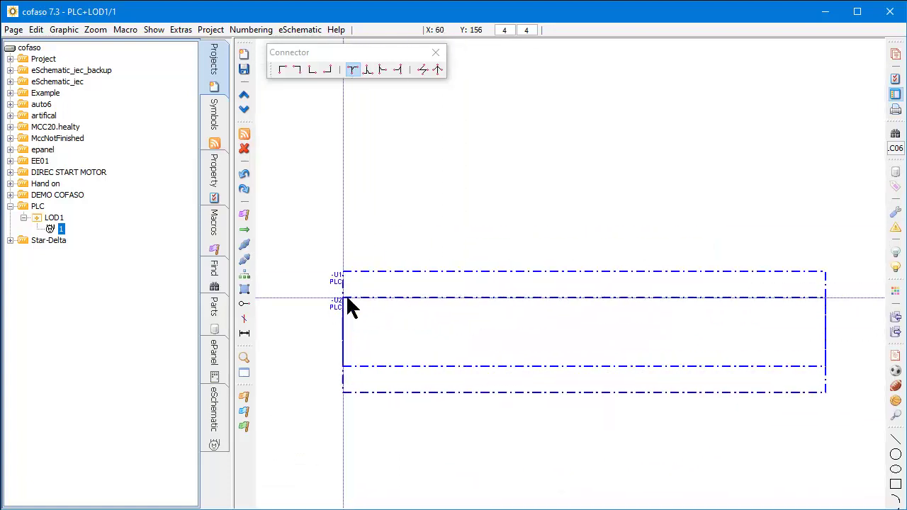
scroll(331, 290, "up", 3)
scroll(426, 269, "down", 2)
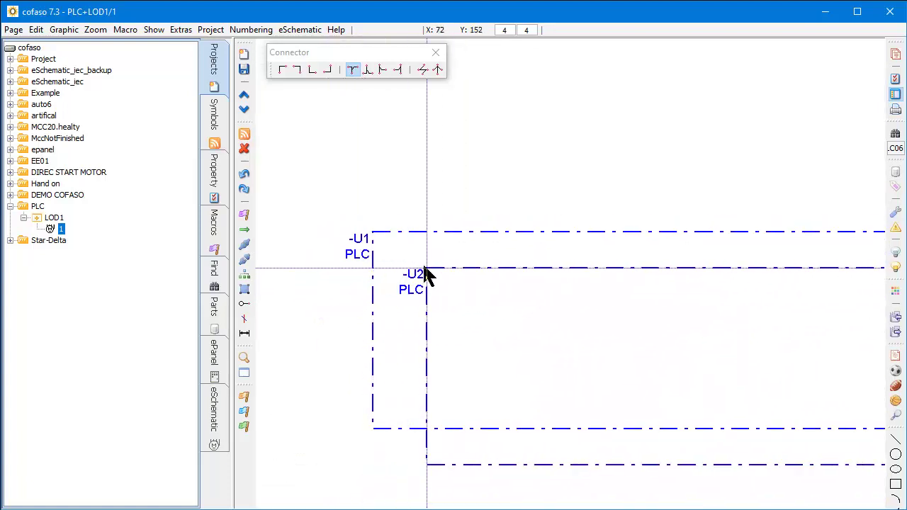
key("Escape")
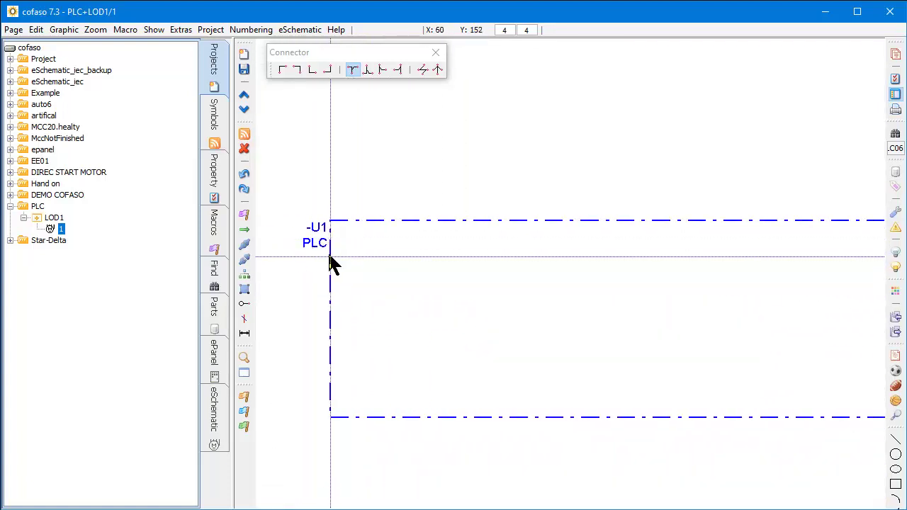
Search the System symbol library for plc and choose the PLC06 "PLC end terminal upper" symbol.
scroll(329, 247, "down", 2)
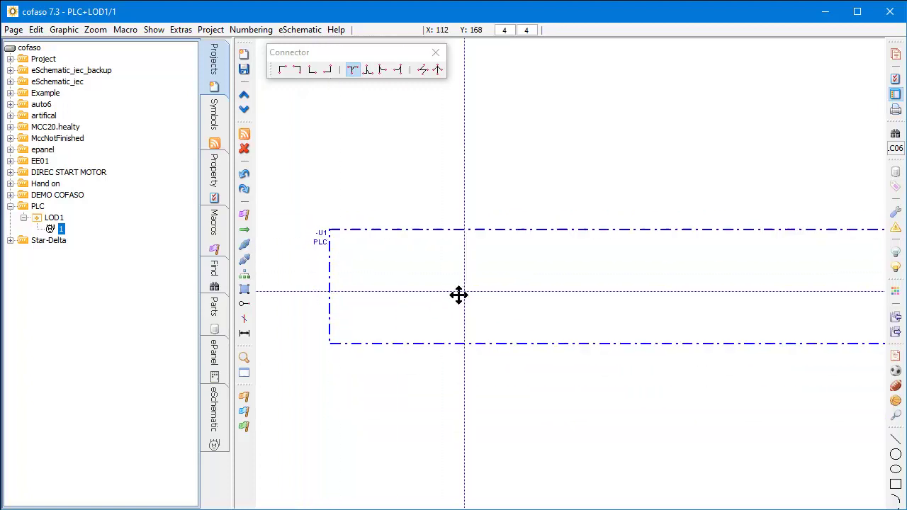
scroll(338, 277, "up", 3)
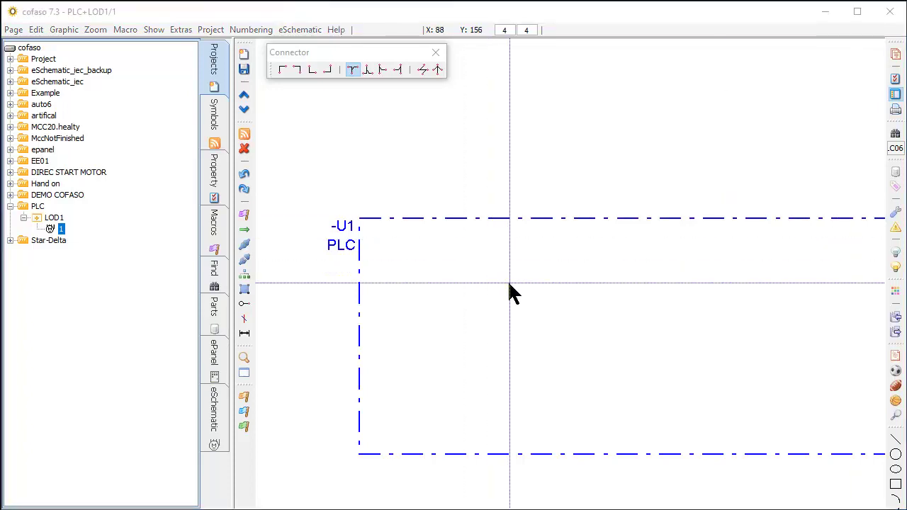
left_click(220, 116)
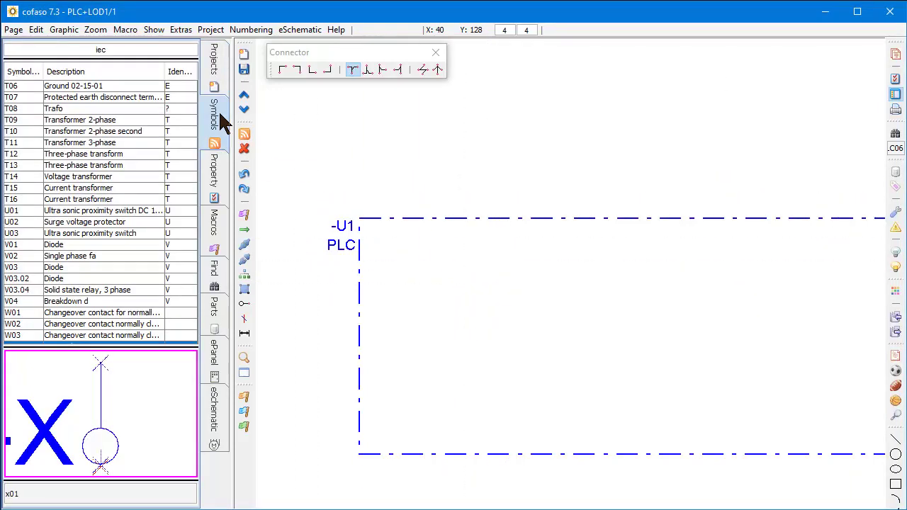
left_click(110, 51)
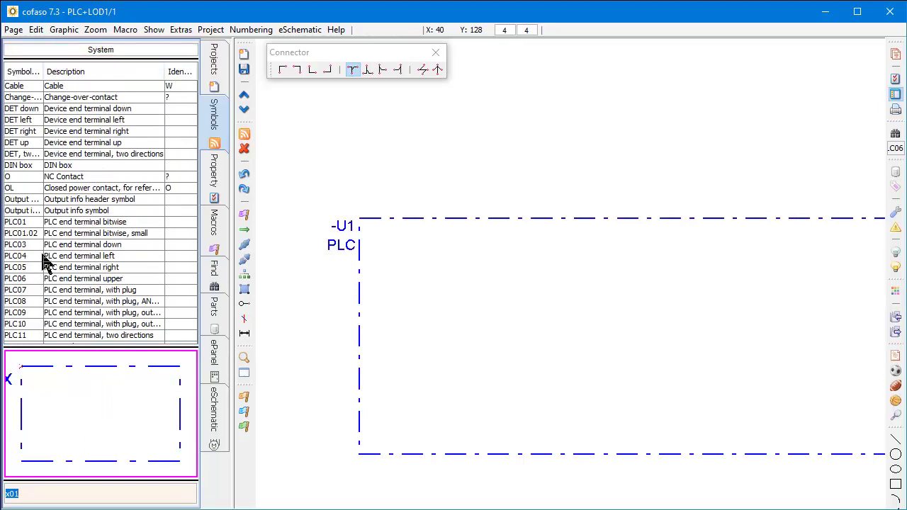
left_click(75, 494)
key("BackSpace")
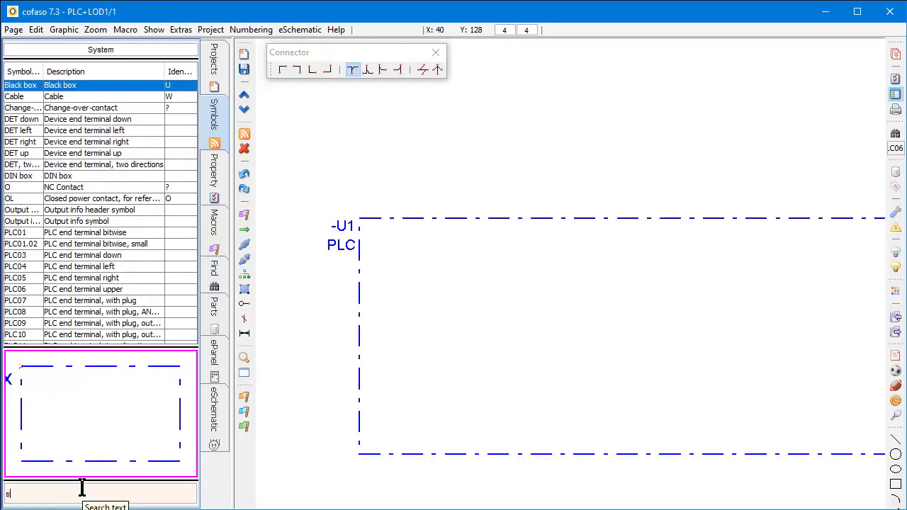
type("plc")
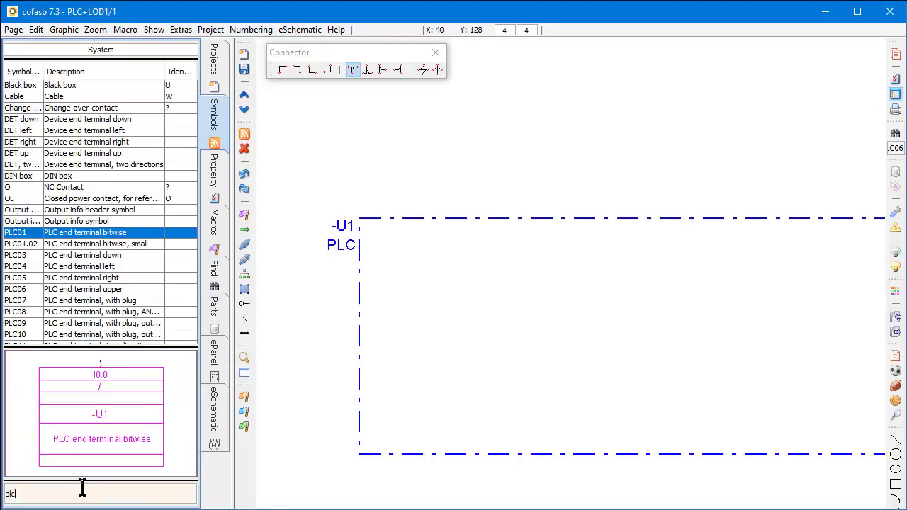
left_click(117, 290)
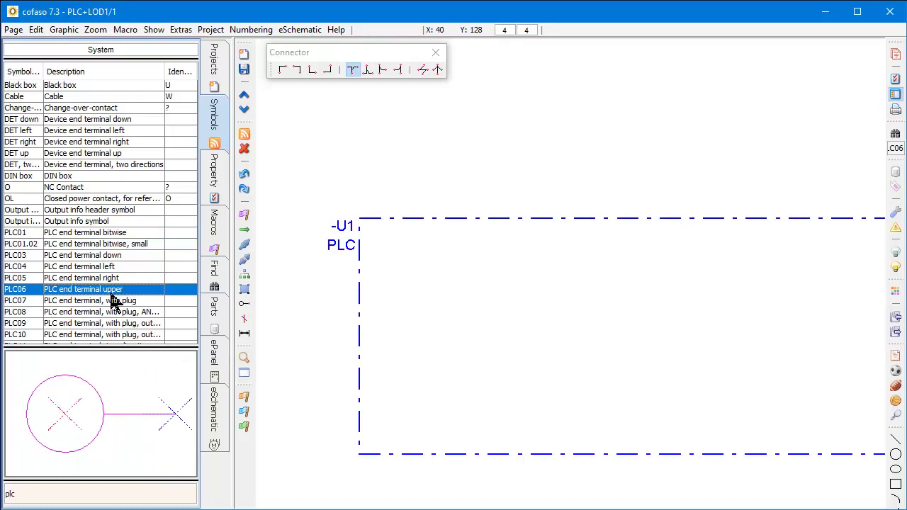
Place the first PLC end terminal inside the PLC box at X 76, Y 152, with the function text start.
left_click(440, 266)
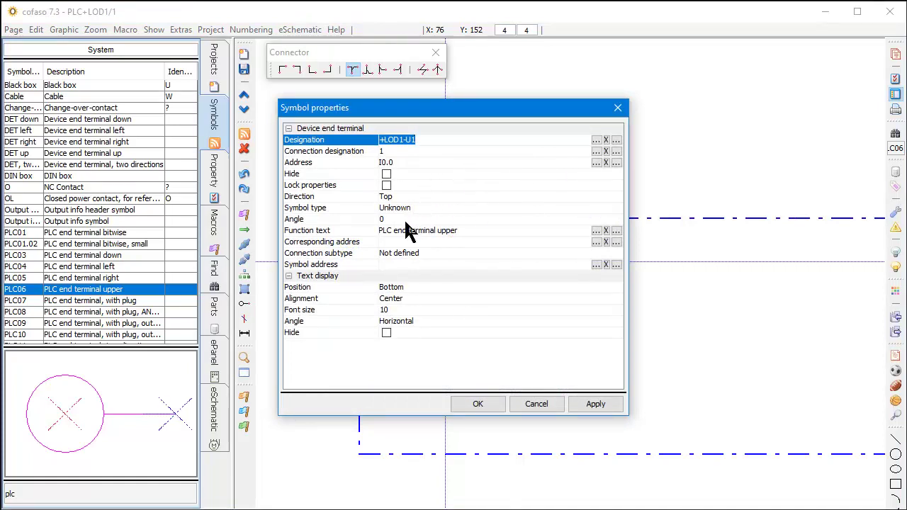
left_click(448, 232)
double_click(448, 232)
key("BackSpace")
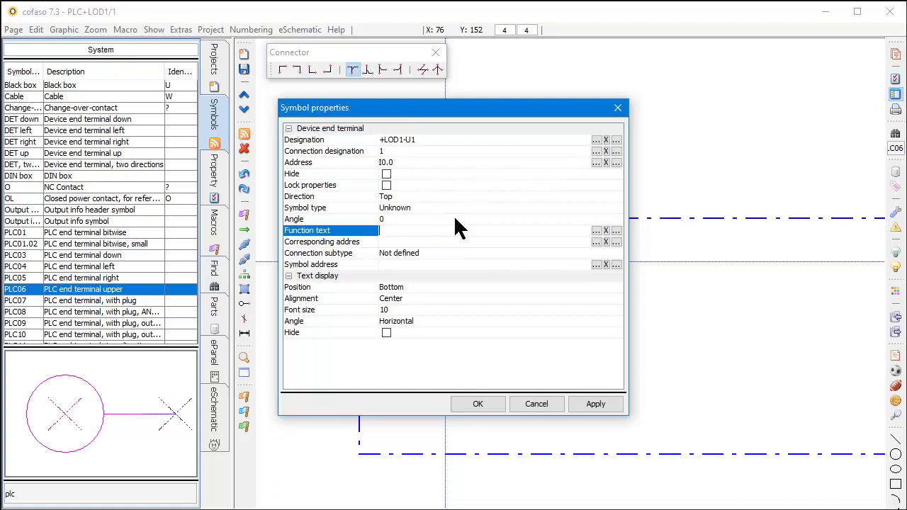
type("start")
left_click(478, 415)
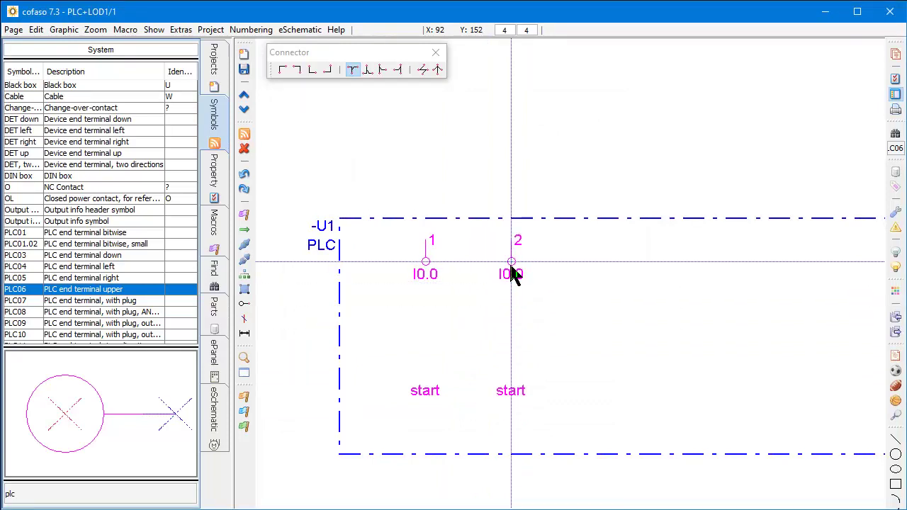
Place three more PLC end terminals in the same row at X 92, 108 and 124, Y 152.
left_click(511, 267)
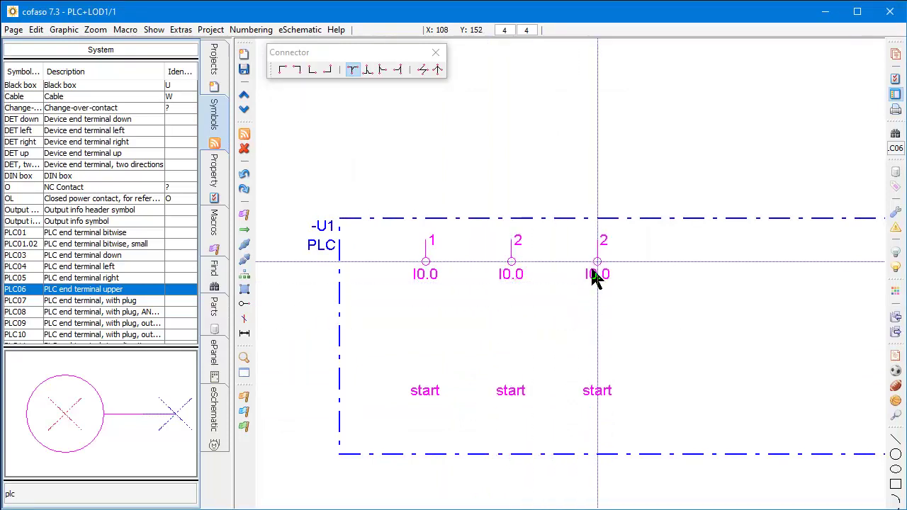
left_click(598, 268)
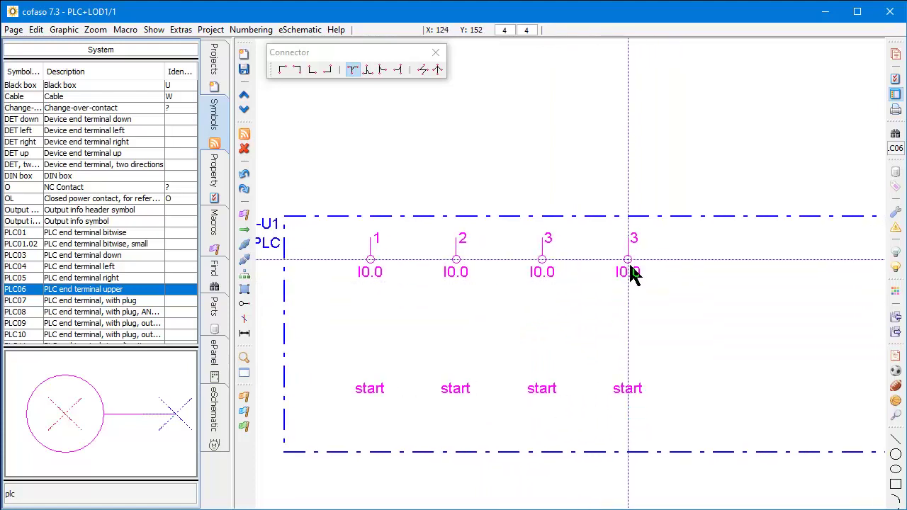
left_click(628, 267)
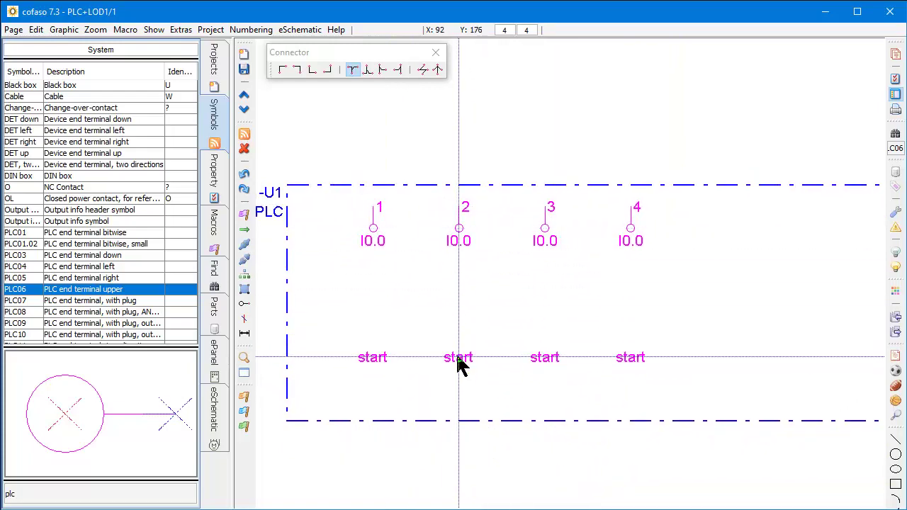
Set the second PLC end terminal's address to I0.1 from the Siemens inputs and its function text to Stop.
double_click(458, 358)
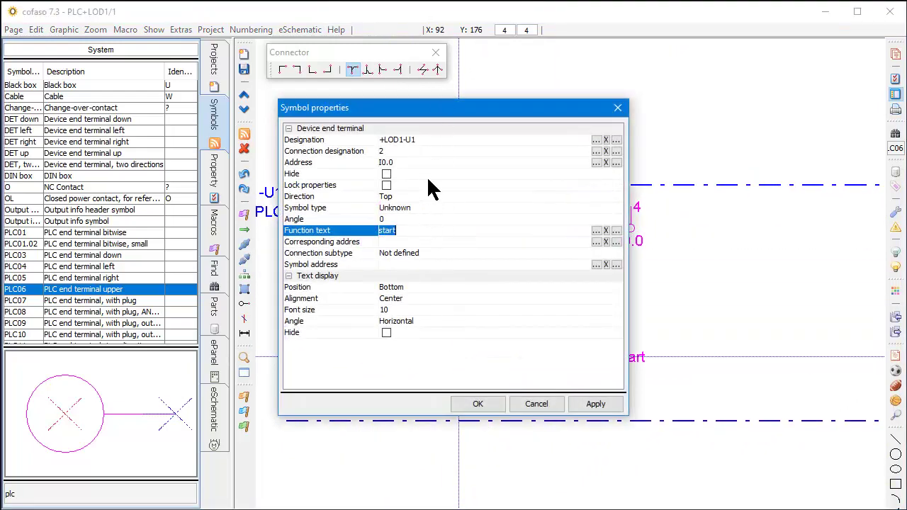
left_click(596, 162)
left_click(393, 134)
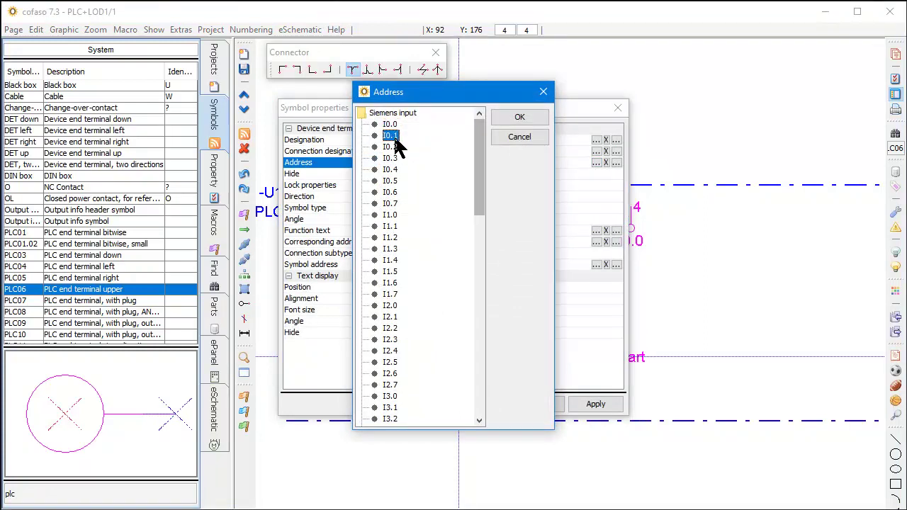
left_click(518, 117)
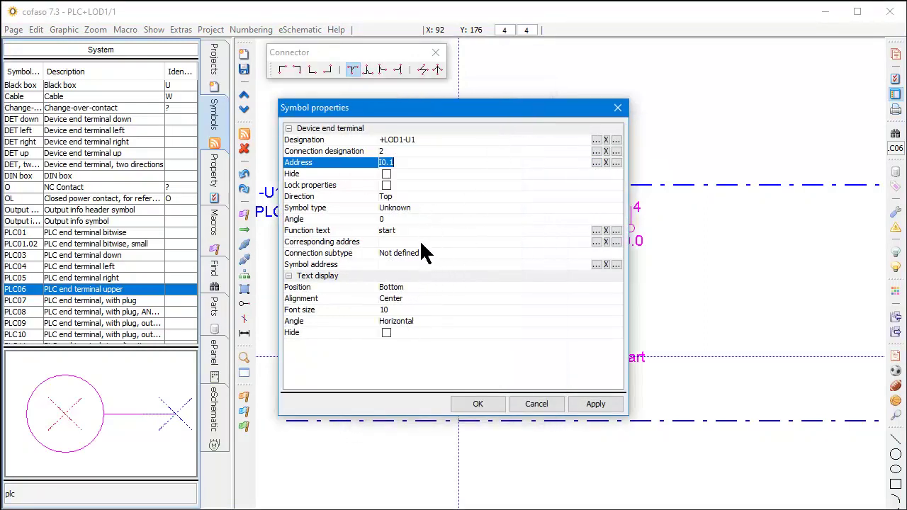
left_click(421, 230)
key("BackSpace")
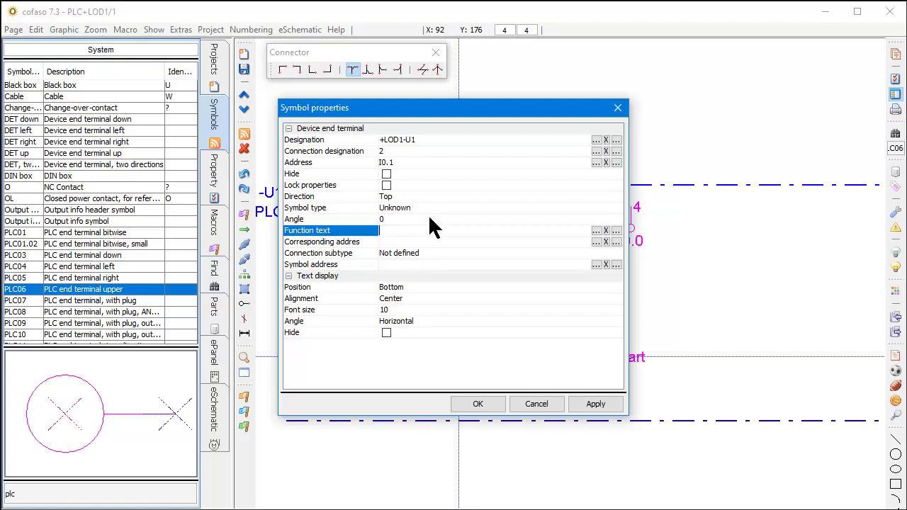
type("Stop")
left_click(478, 406)
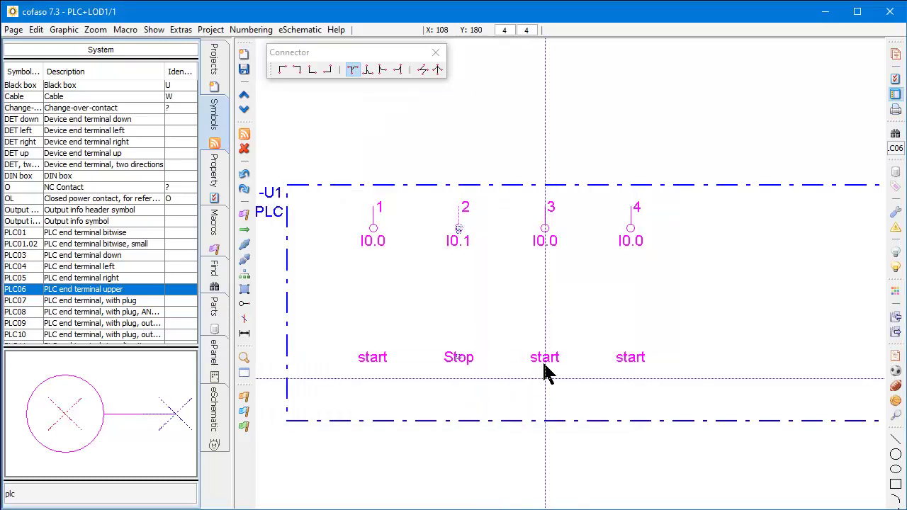
Change the function text of the third PLC end terminal to M1.
double_click(547, 368)
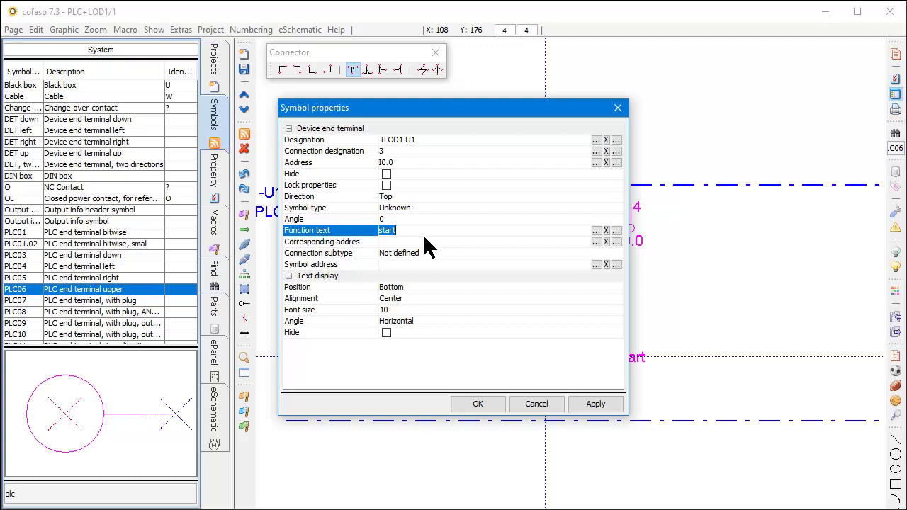
left_click_drag(512, 115, 432, 135)
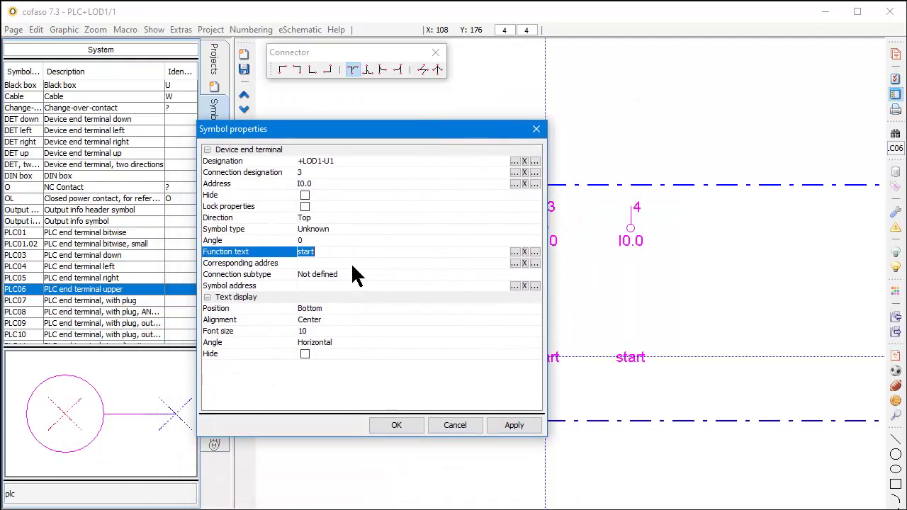
key("BackSpace")
key("BackSpace")
left_click(407, 428)
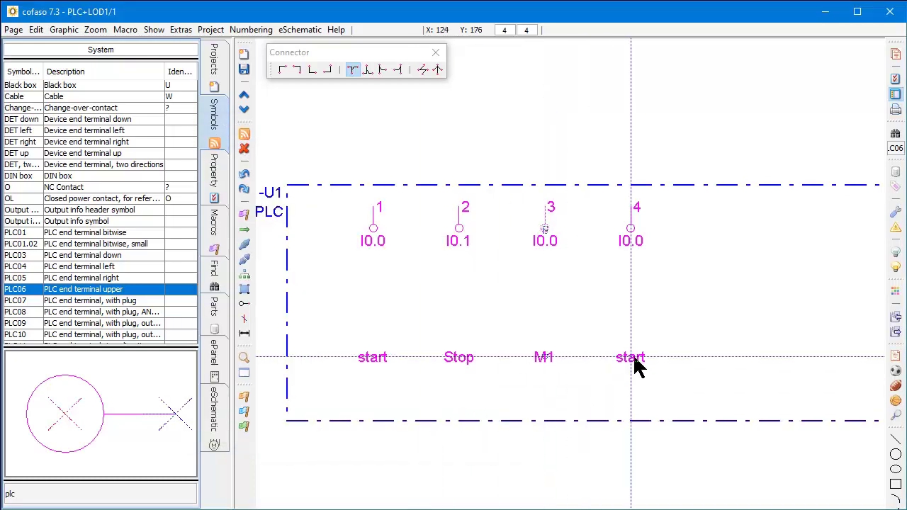
Change the function text of the fourth PLC end terminal to M2.
double_click(632, 358)
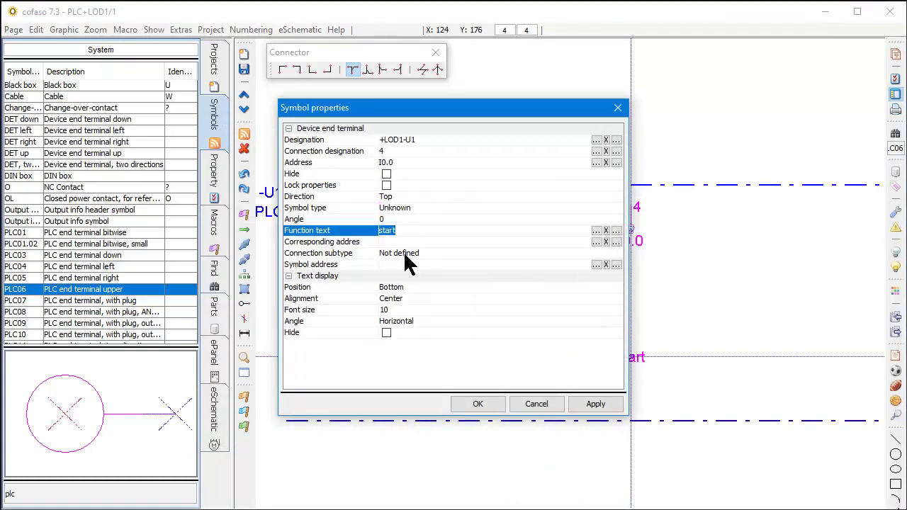
key("BackSpace")
type("M2")
left_click(475, 406)
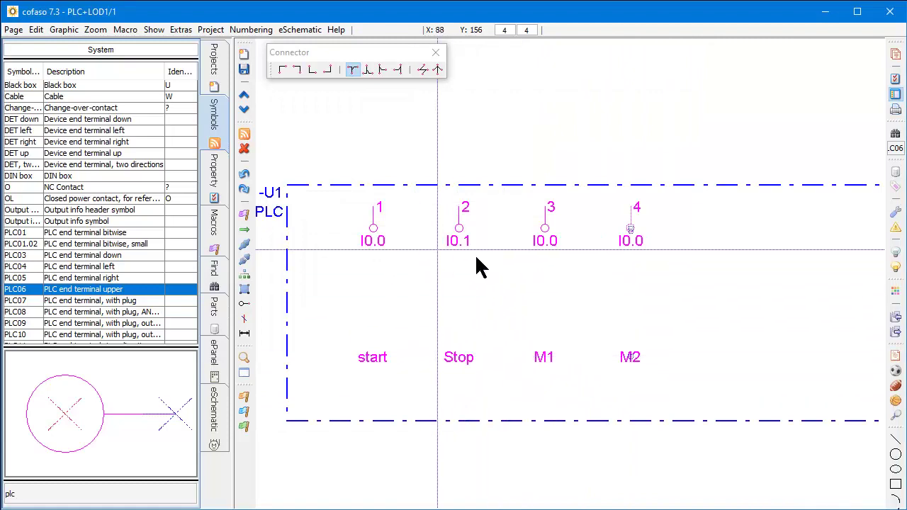
Assign the Siemens input address I0.2 to the third PLC end terminal, M1.
double_click(543, 363)
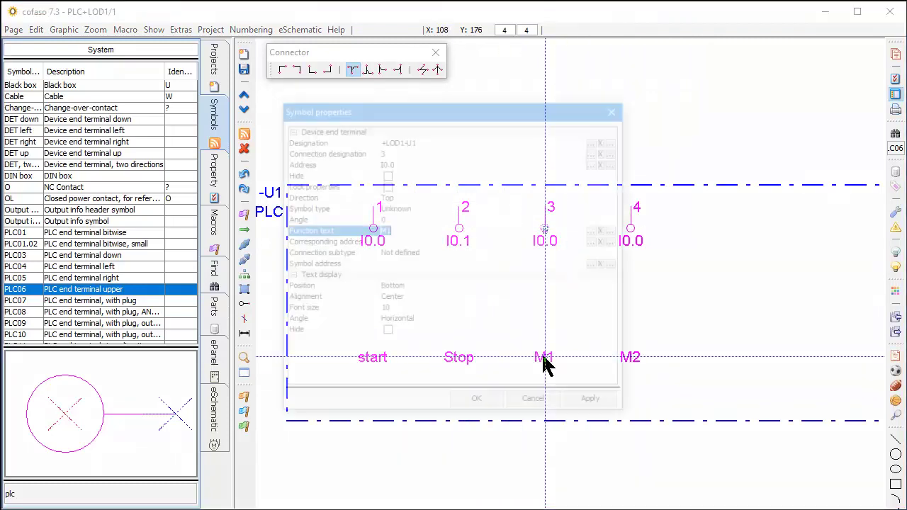
left_click(456, 162)
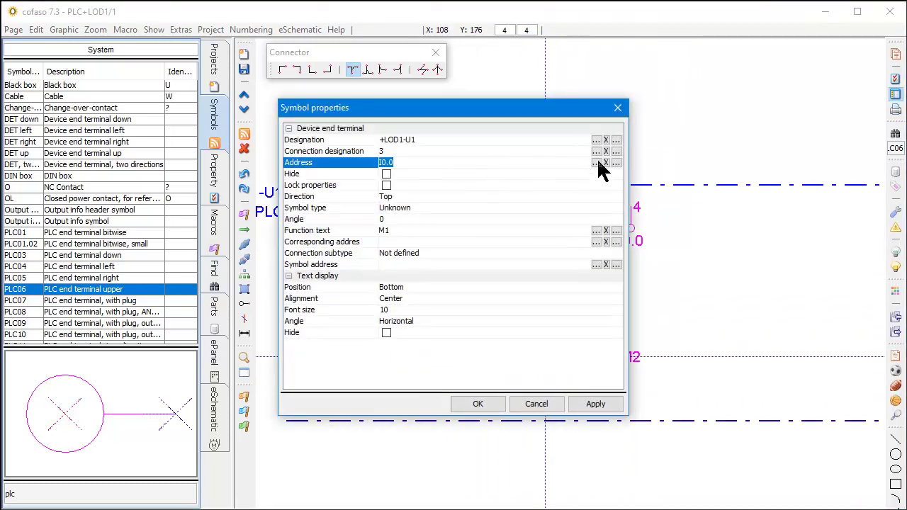
left_click(597, 162)
left_click(390, 147)
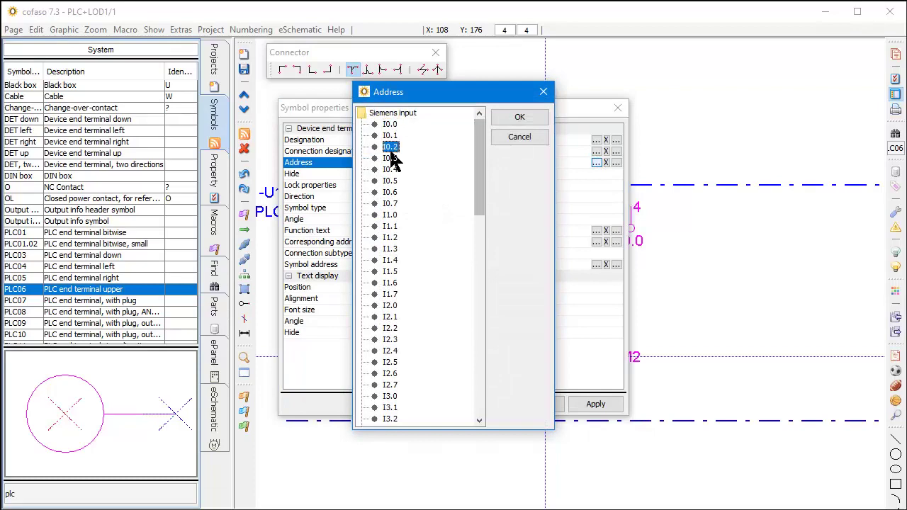
left_click(518, 119)
left_click(485, 403)
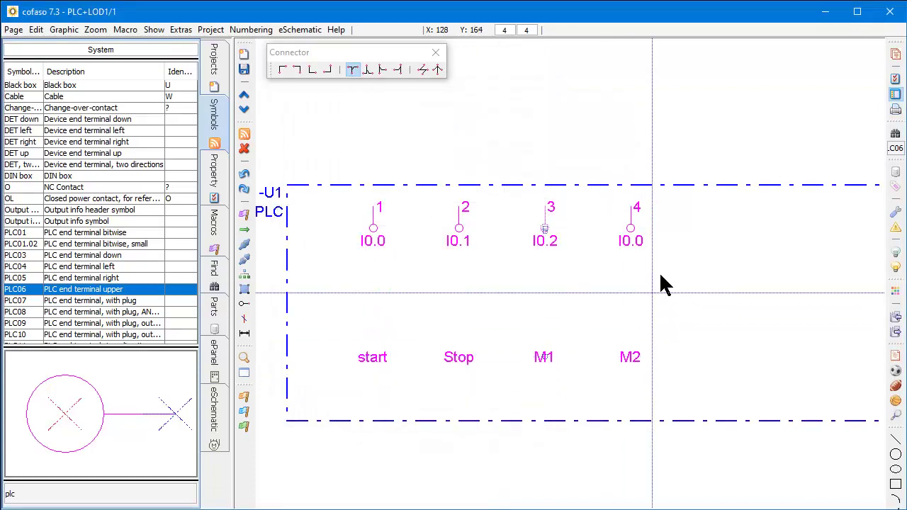
Assign the Siemens input address I0.3 to the fourth PLC end terminal, M2.
double_click(635, 238)
left_click(377, 162)
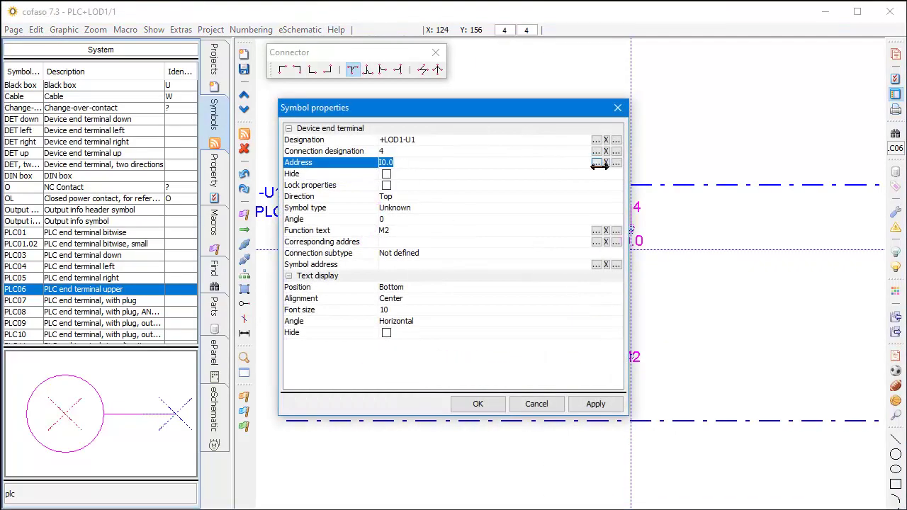
left_click(597, 162)
left_click(390, 158)
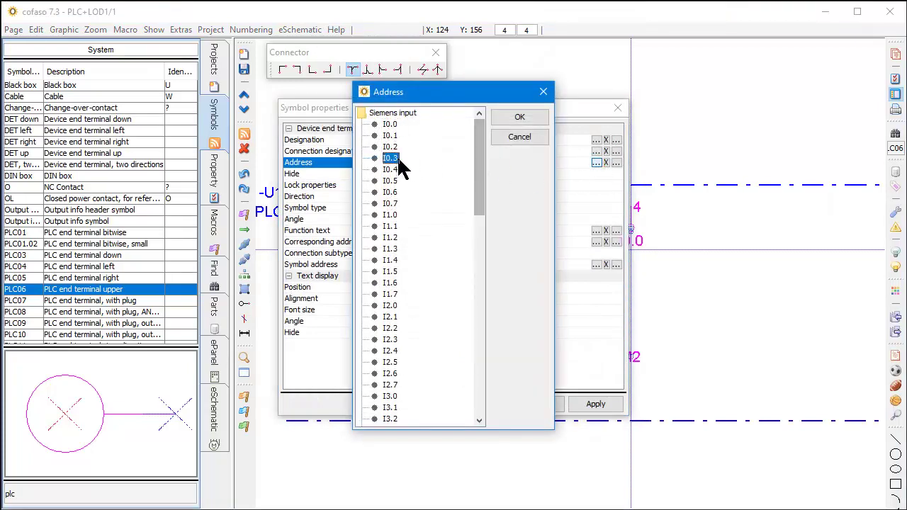
left_click(525, 117)
left_click(477, 406)
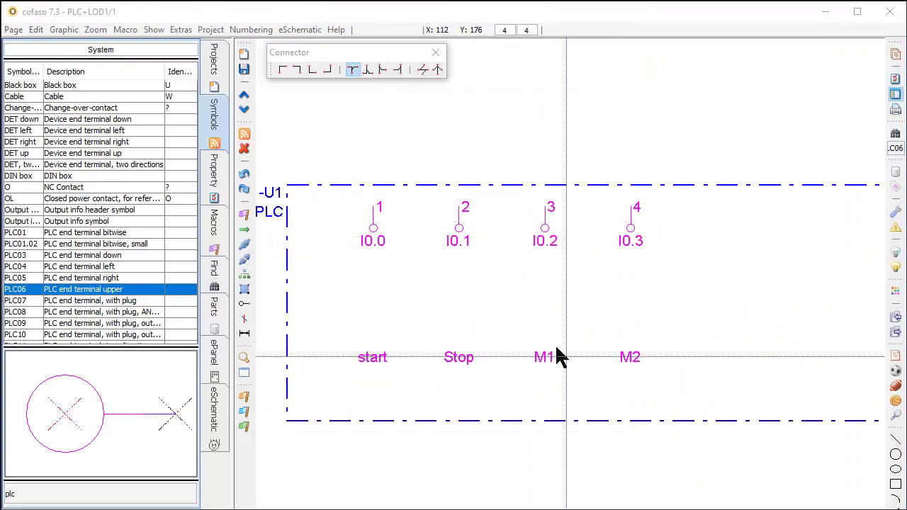
Switch to the iec symbol library and search it for s36, the spring-return push button with 1 N.O. contact.
left_click(101, 54)
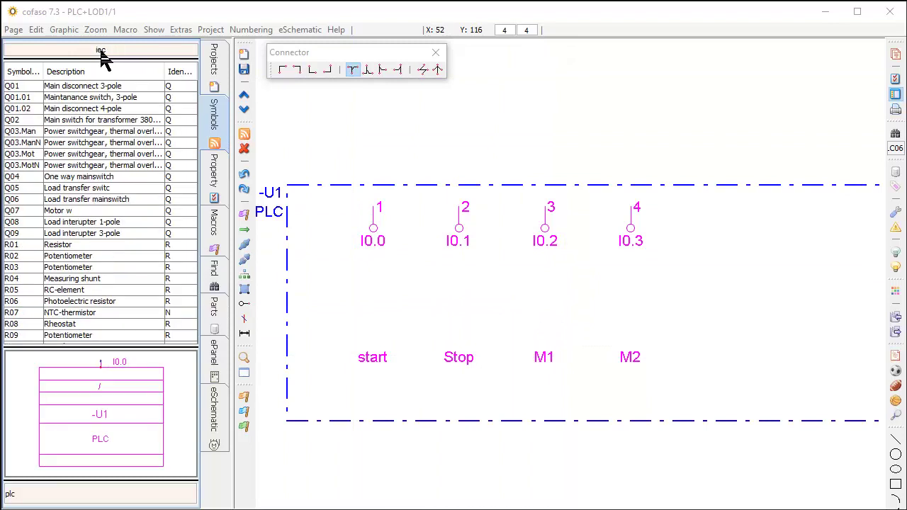
left_click(91, 495)
key("BackSpace")
key("BackSpace")
key("BackSpace")
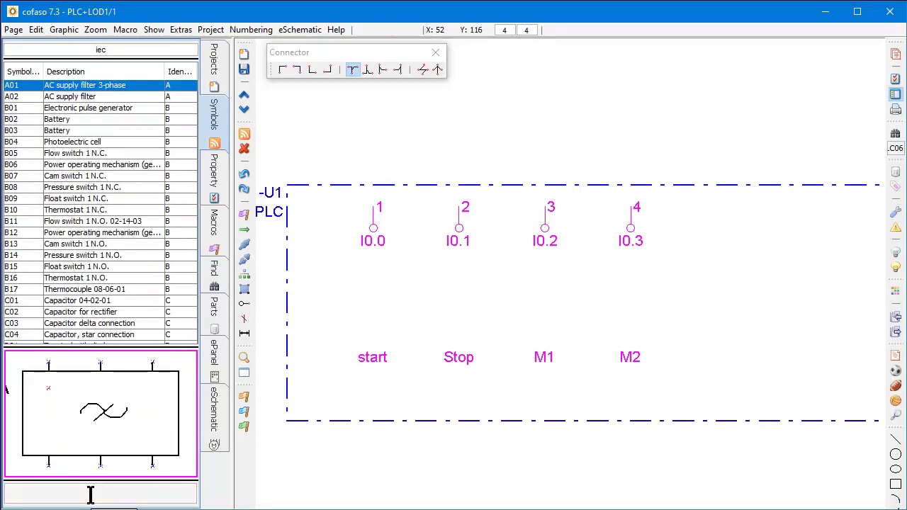
type("s")
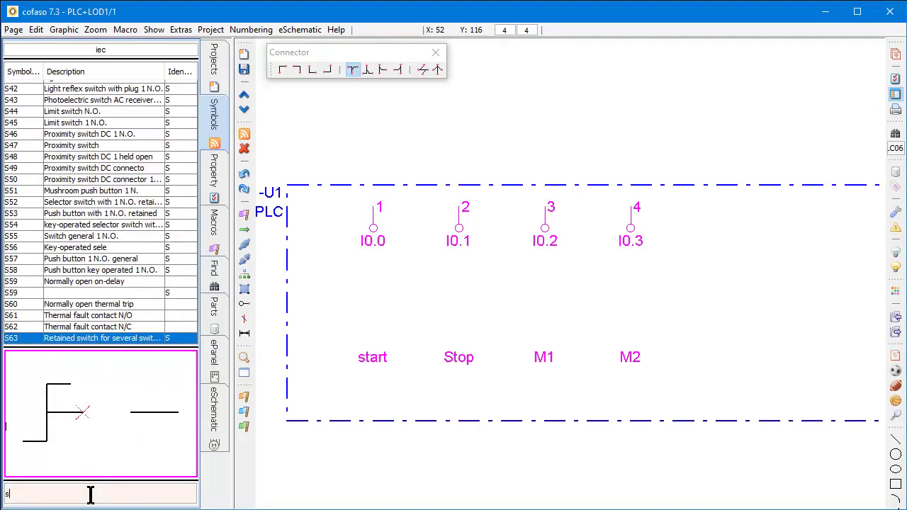
type("36")
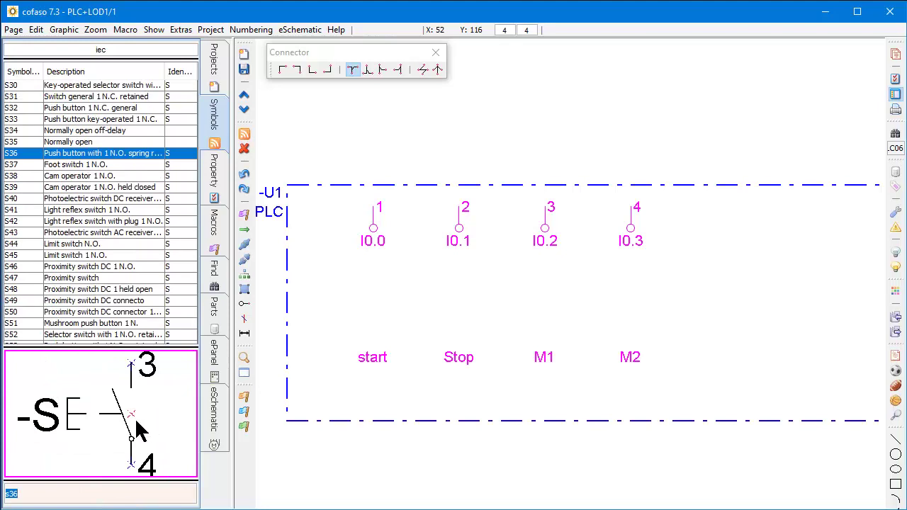
Place the S36 push button above PLC terminal 1 at X 76, Y 108, accepting its default properties.
left_click_drag(145, 427, 391, 303)
scroll(385, 148, "down", 1)
scroll(384, 216, "up", 3)
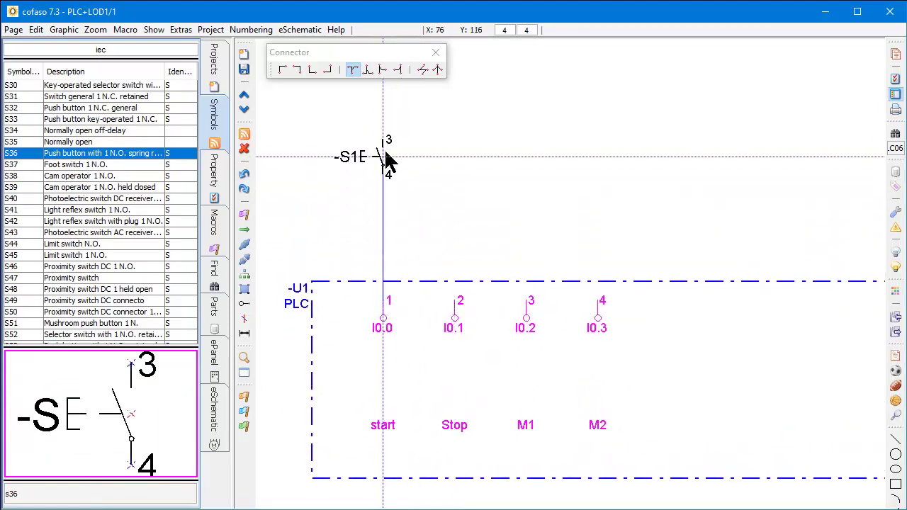
scroll(385, 146, "up", 1)
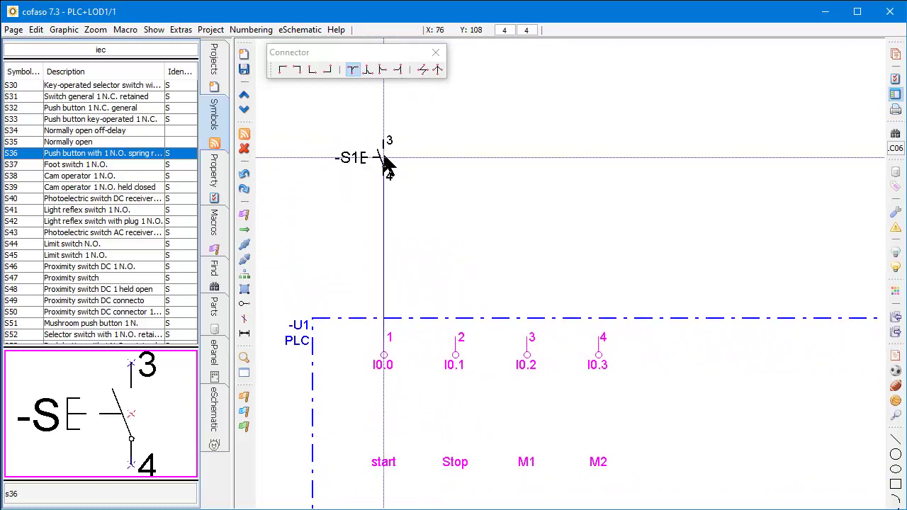
left_click(385, 158)
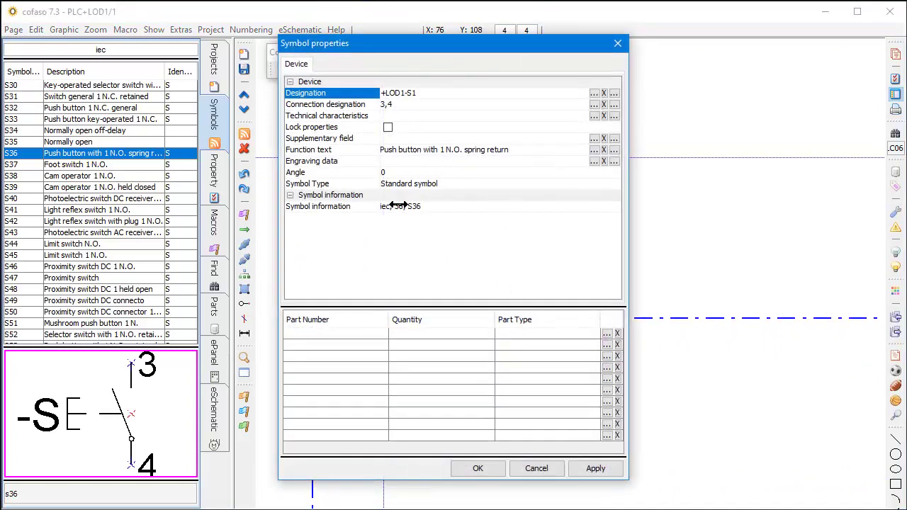
left_click(467, 470)
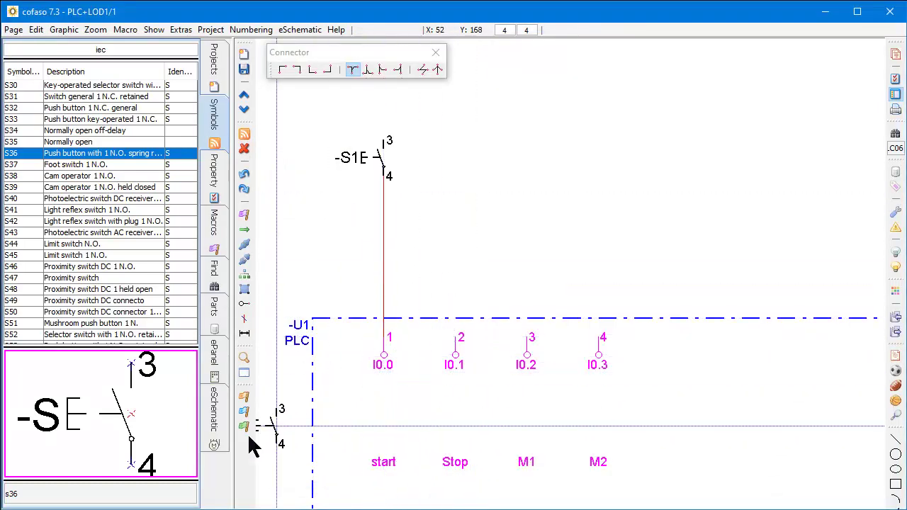
Find symbol s32, the general 1 N.C. push button, and place it above PLC terminal 2 at X 92, Y 108 with default properties.
left_click(116, 494)
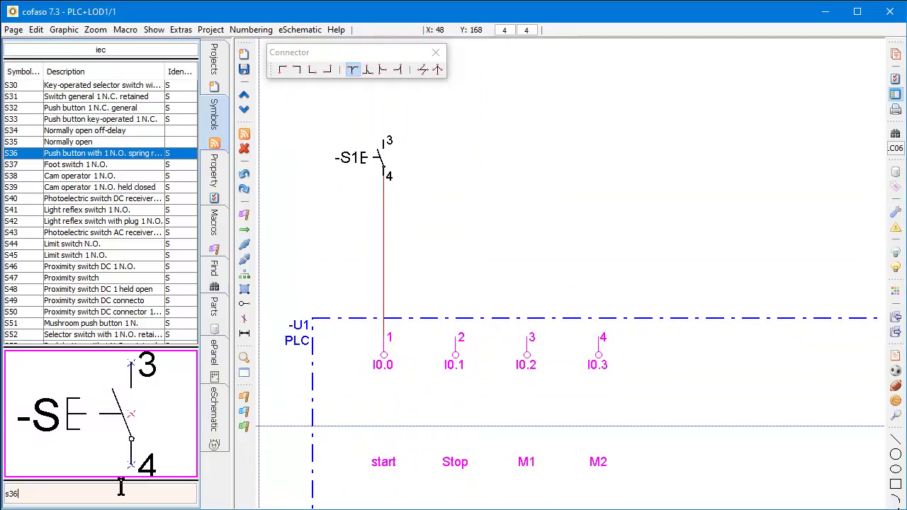
key("BackSpace")
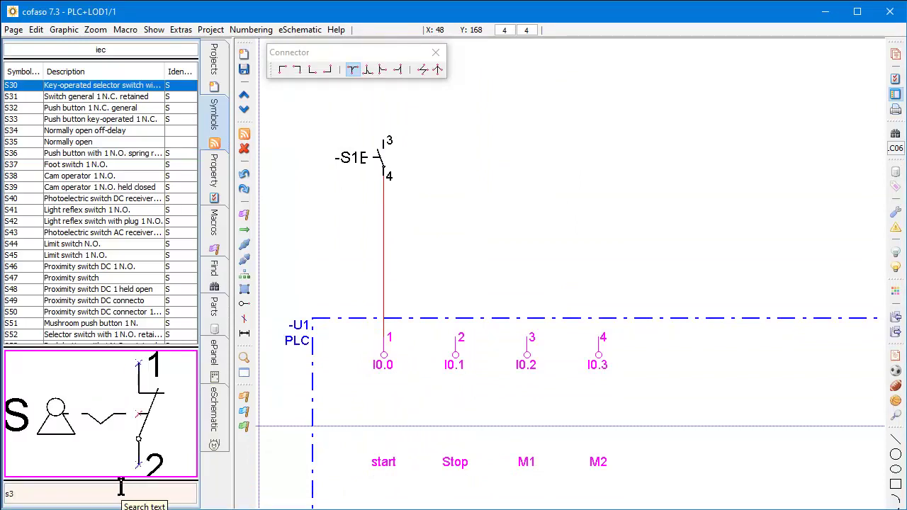
type("2")
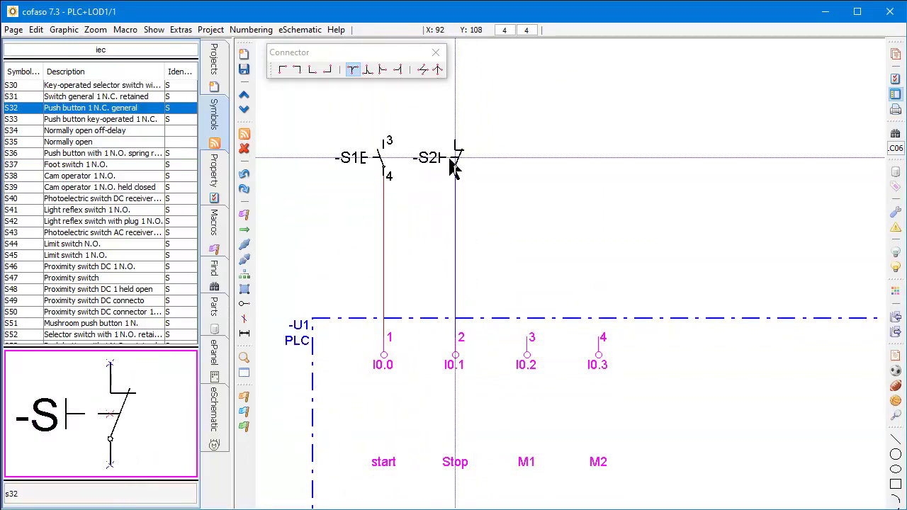
left_click(455, 159)
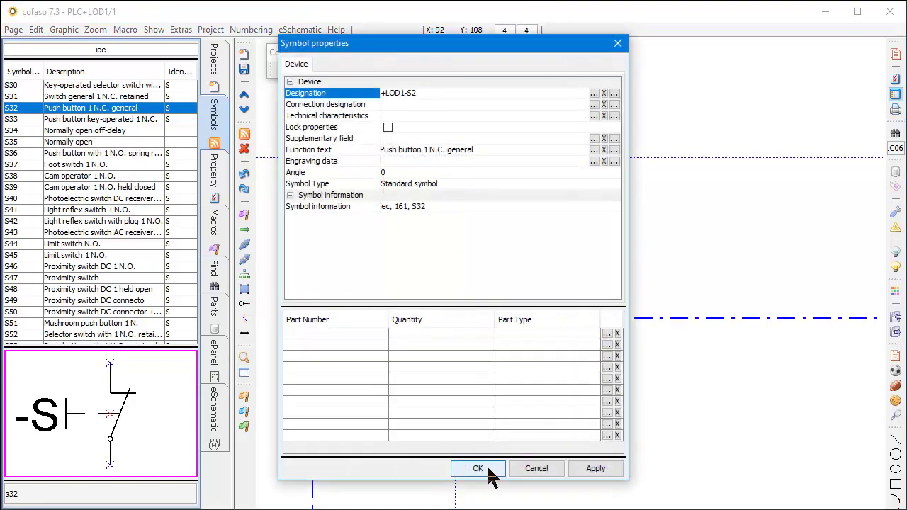
left_click(486, 470)
Find the lamp symbol h01 and place it above PLC terminal 3 at X 108, Y 108 with default properties.
left_click(114, 490)
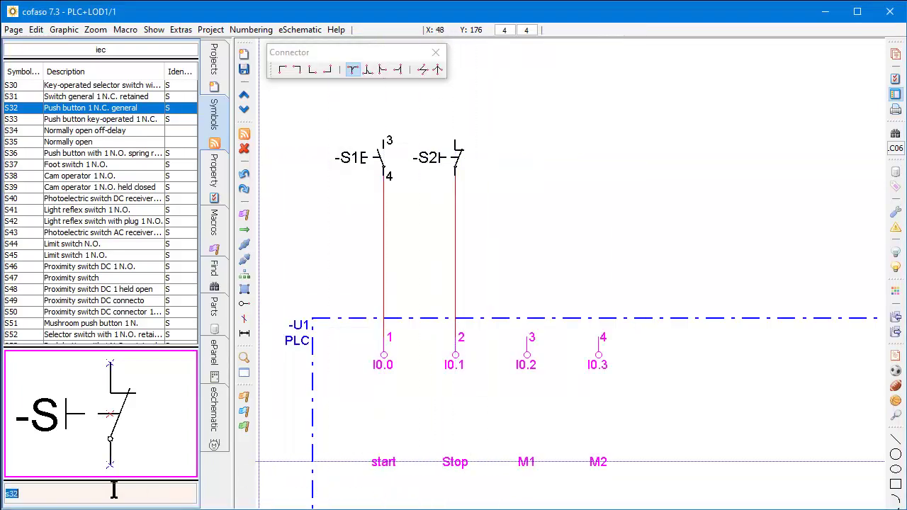
key("BackSpace")
key("BackSpace")
key("BackSpace")
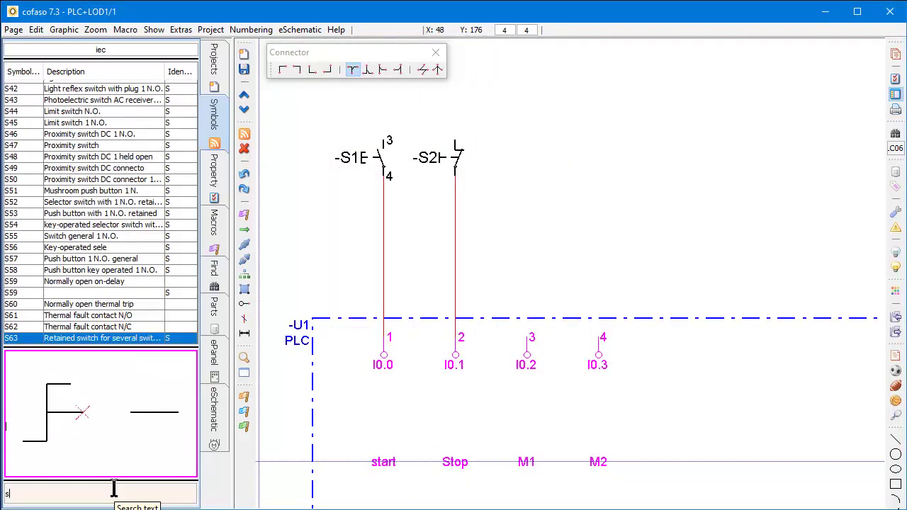
type("h0")
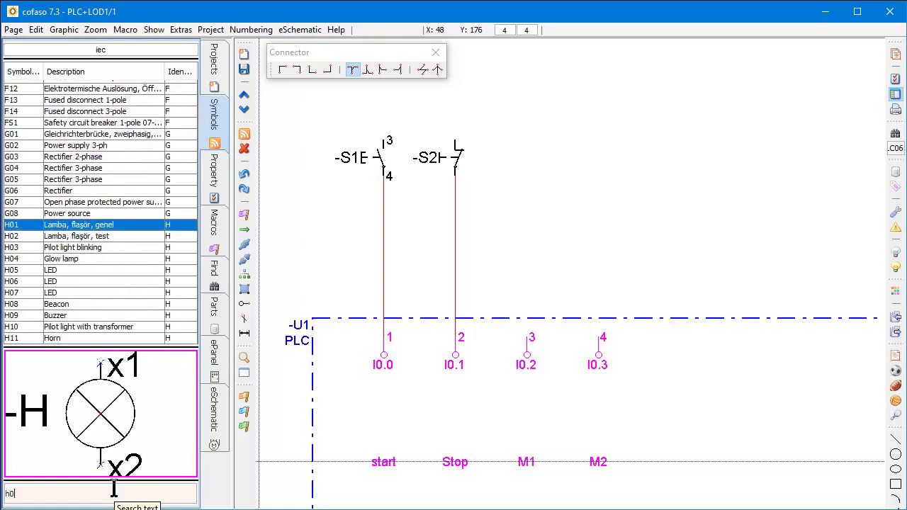
type("1")
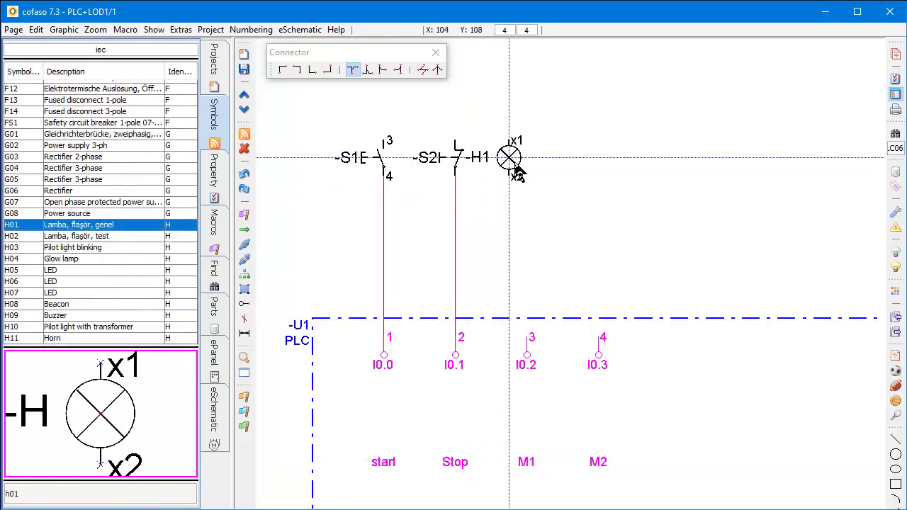
left_click(526, 158)
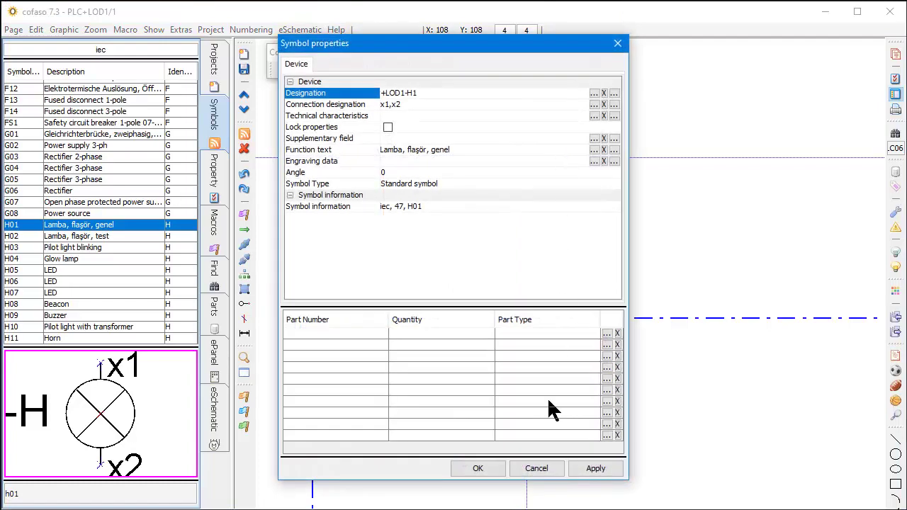
left_click(482, 468)
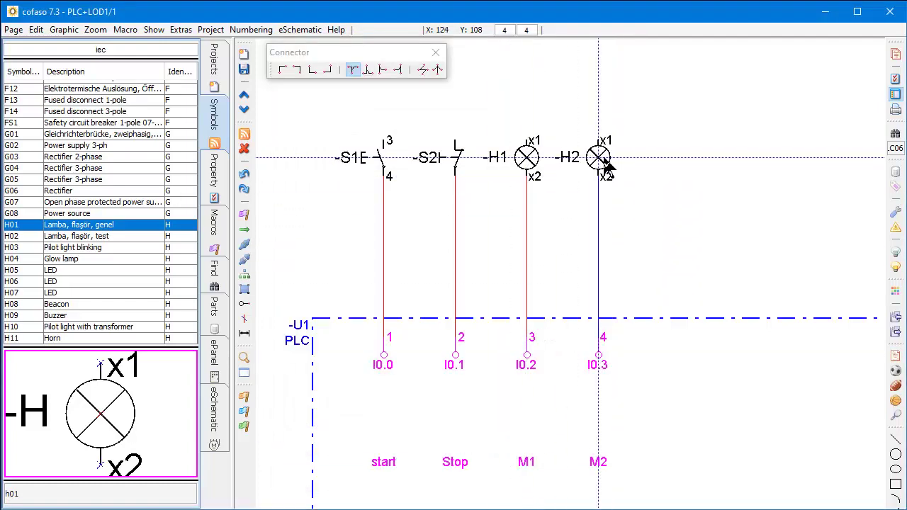
Place a second h01 lamp above PLC terminal 4 at X 124, Y 108 with default properties.
left_click(598, 157)
left_click(496, 468)
scroll(627, 248, "down", 1)
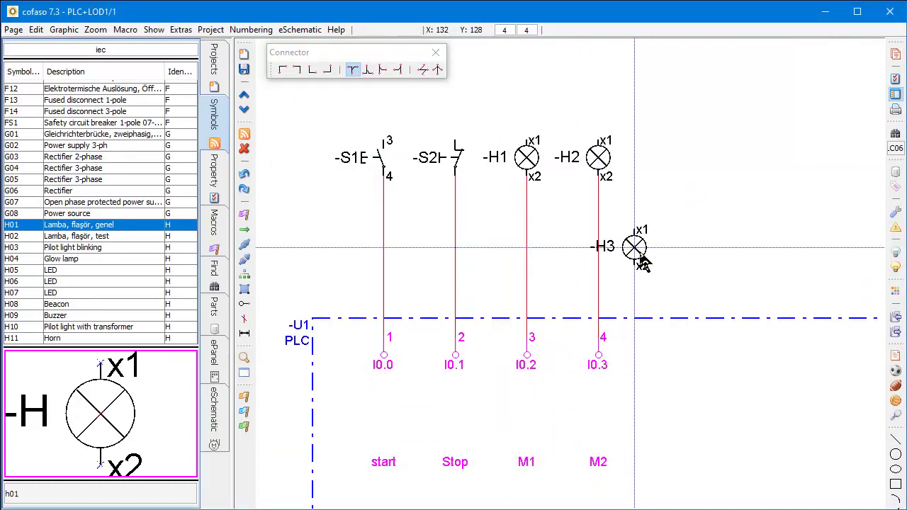
scroll(635, 284, "up", 3)
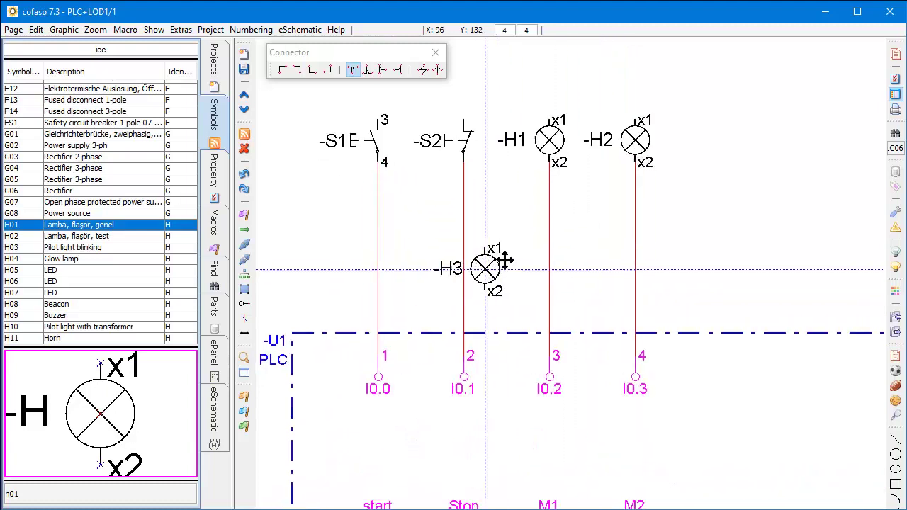
scroll(512, 262, "down", 1)
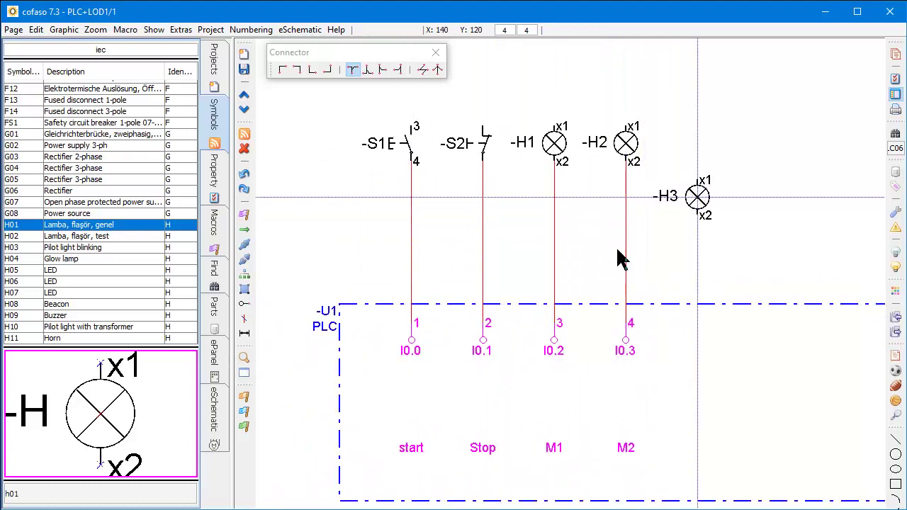
Find the terminal symbol x01 and place it on the wire between push button S1 and PLC terminal 1 at X 76, Y 128, accepting its default properties.
left_click(82, 488)
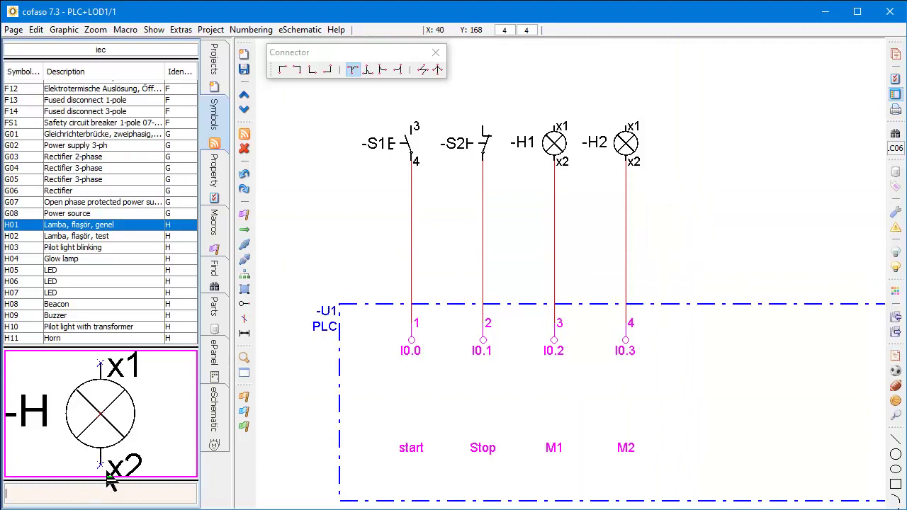
type("x01")
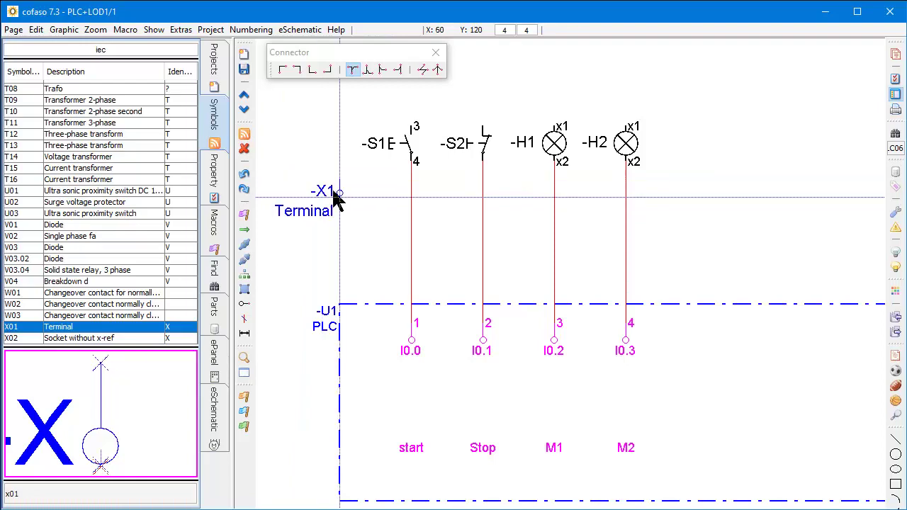
left_click(410, 228)
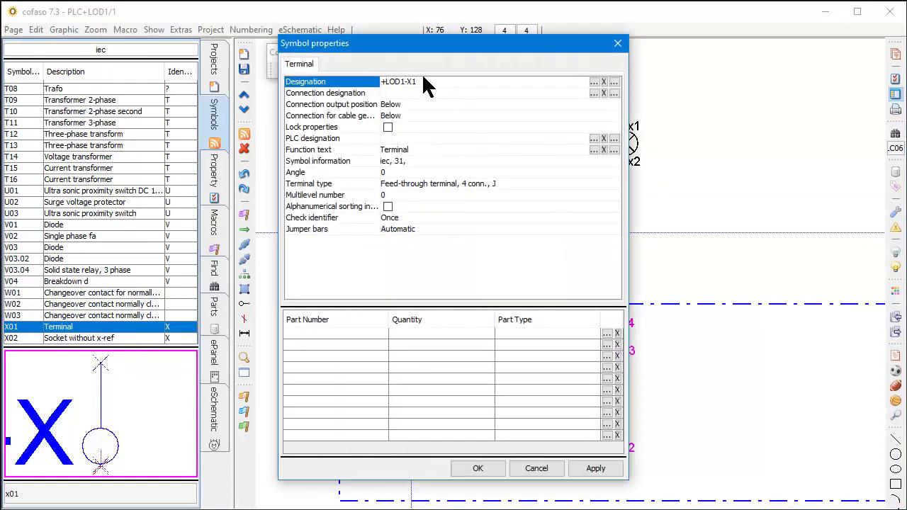
left_click(473, 468)
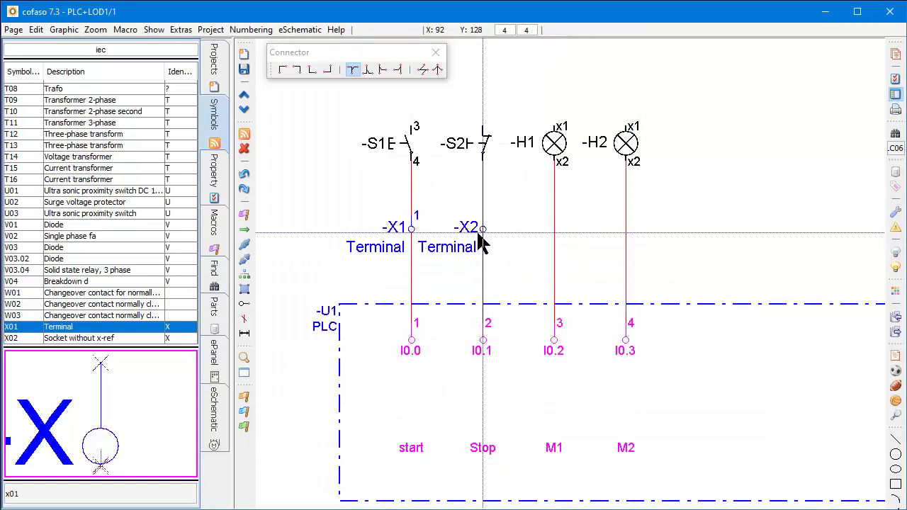
Place further terminals of strip X1 at Y 128 on the wires leading to PLC terminals 2, 3 and 4.
left_click(553, 229)
left_click(625, 231)
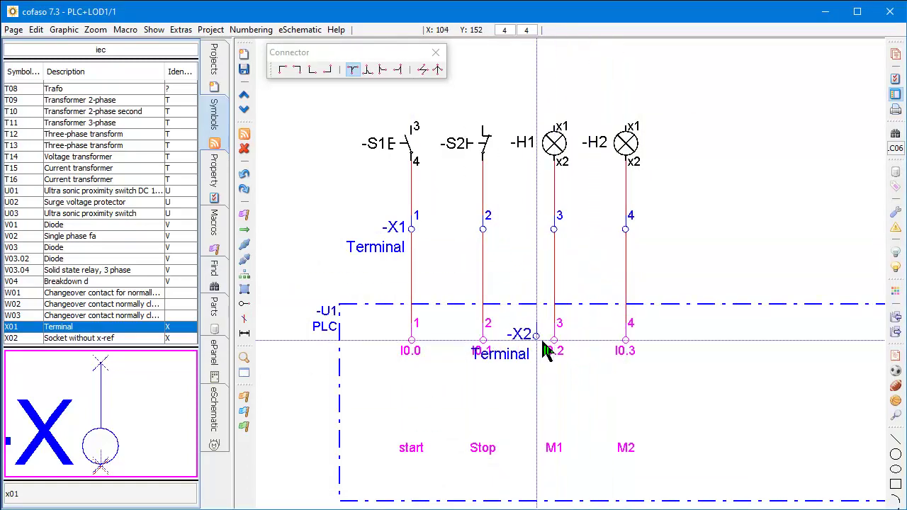
scroll(533, 352, "down", 2)
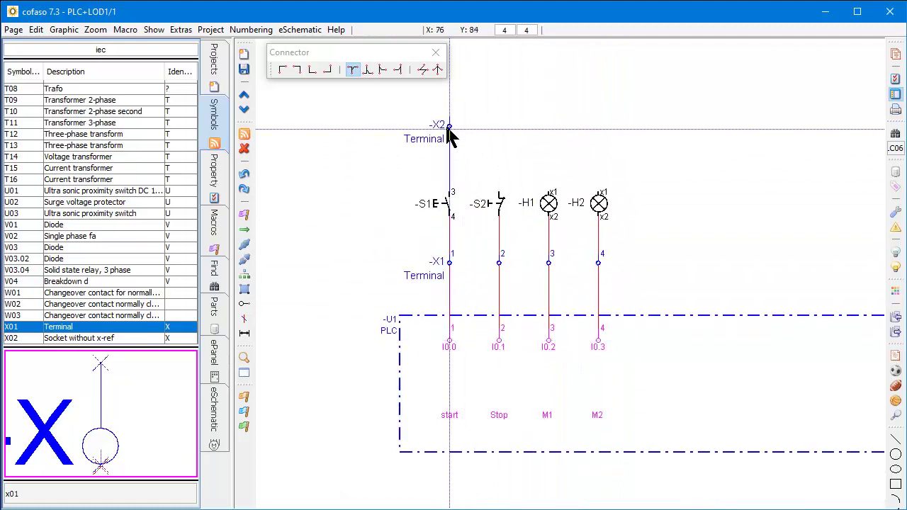